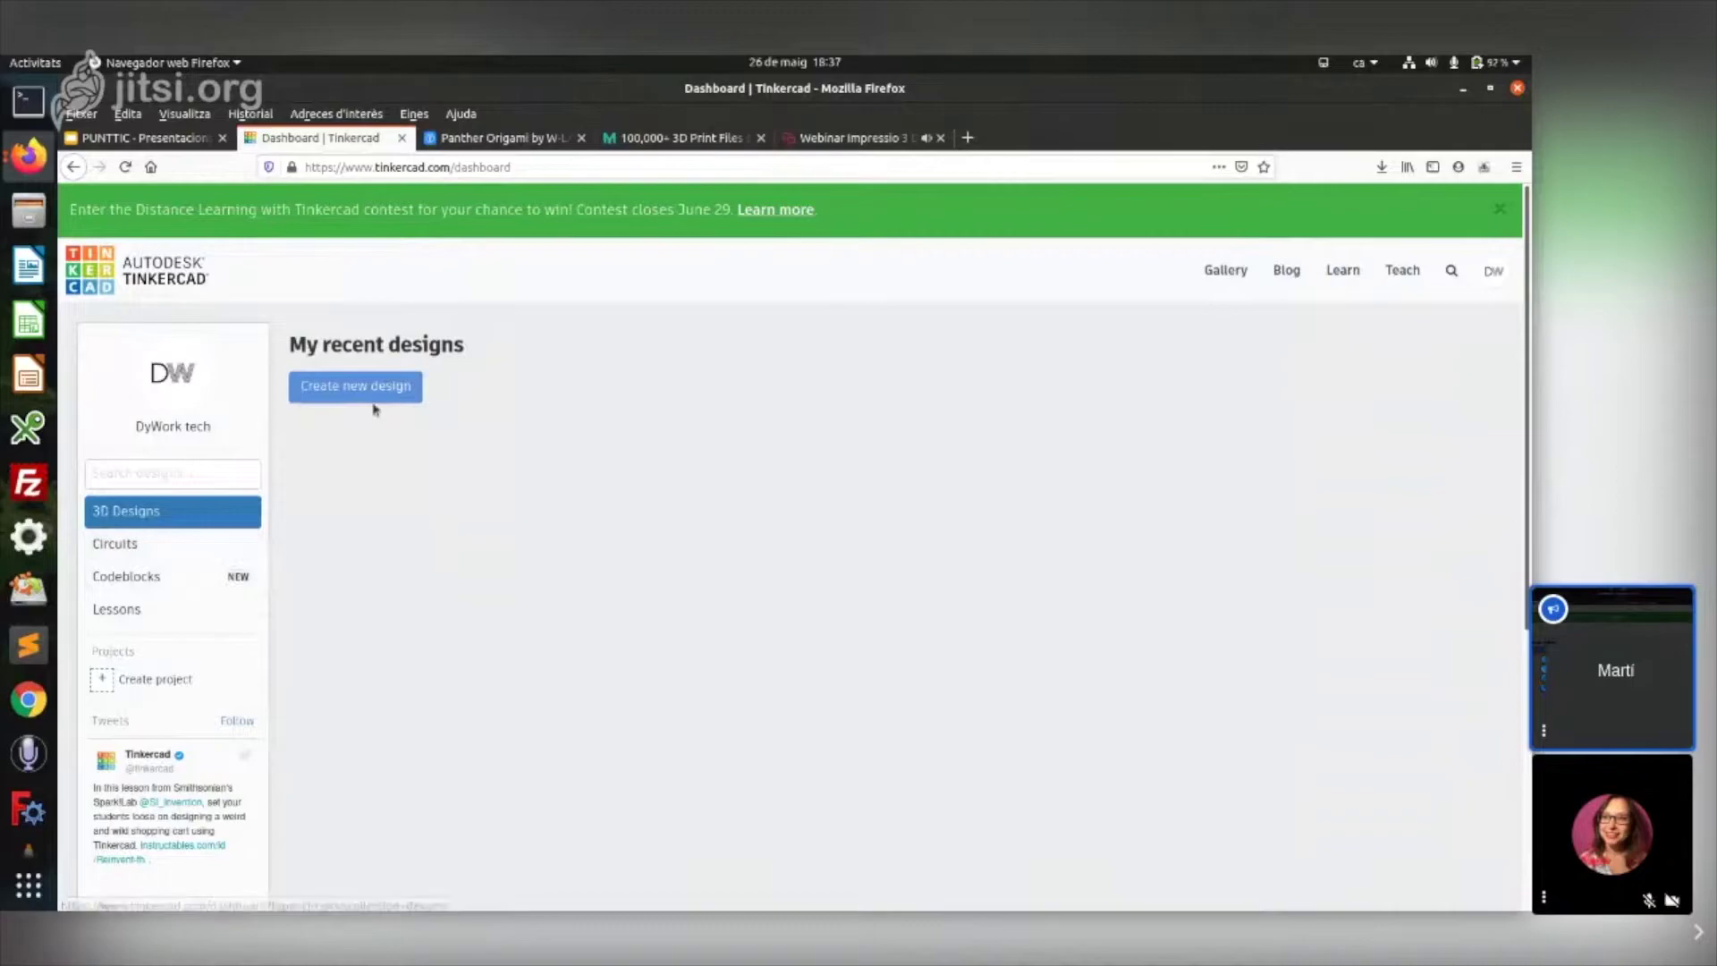
- Create a new 3D design from the 3D Designs collection
{"action": "left_click", "coordinate": [235, 483]}
{"action": "left_click", "coordinate": [236, 503]}
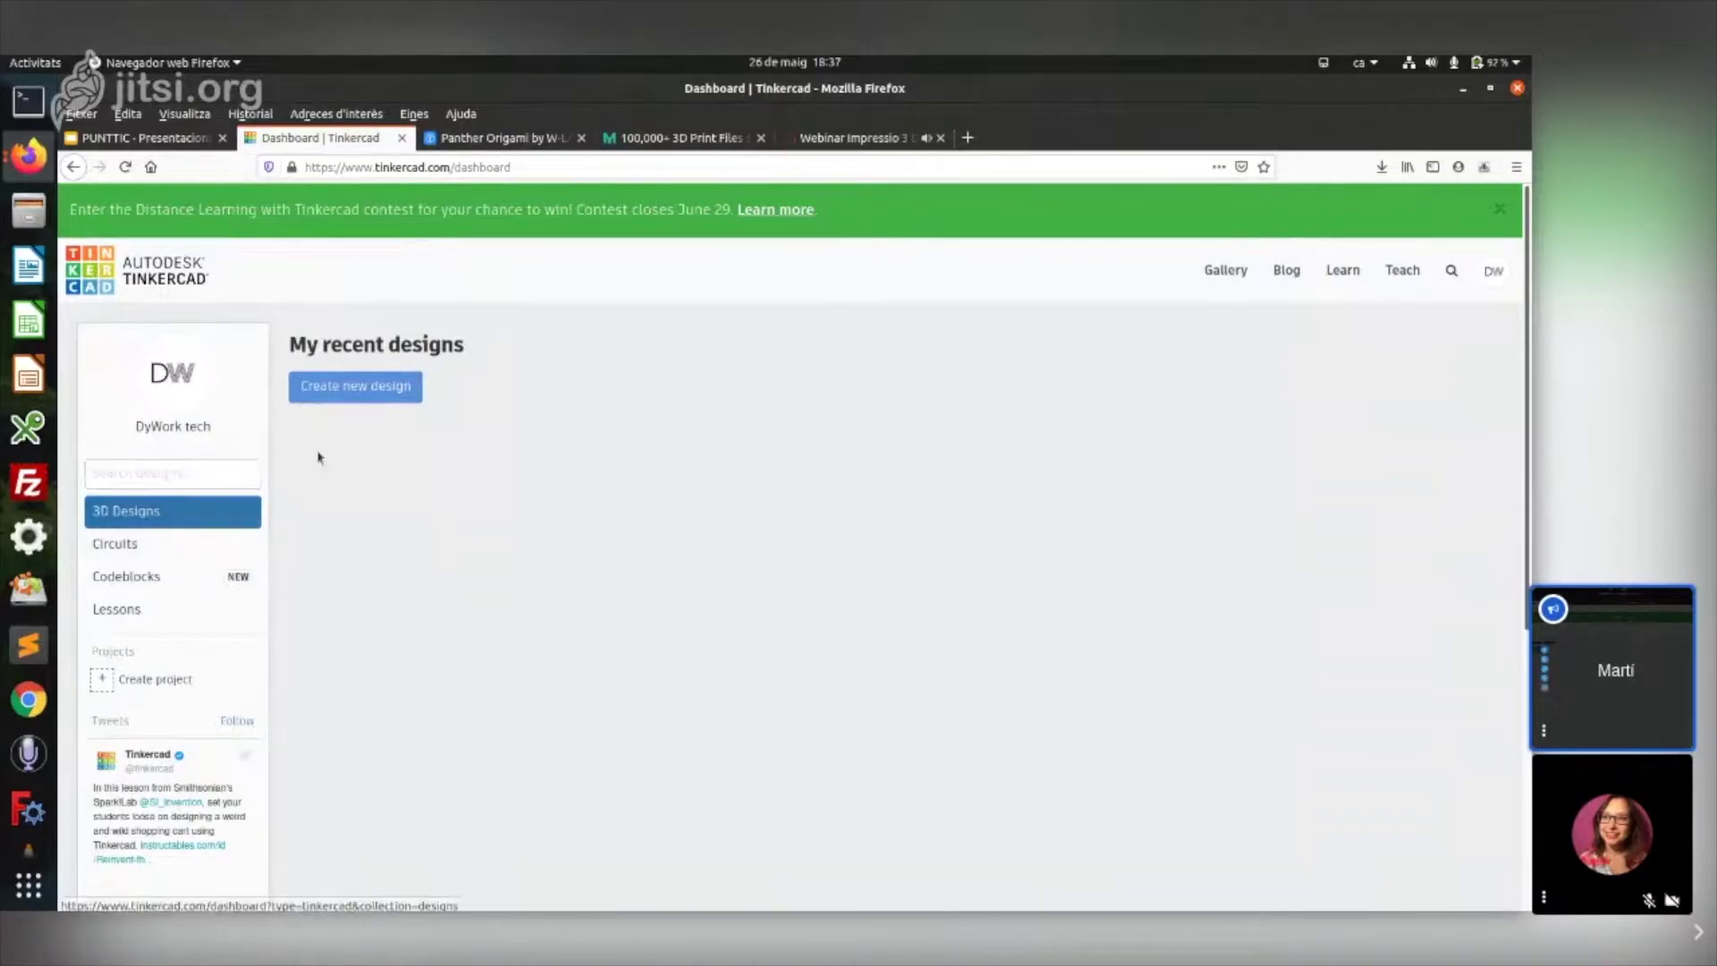
{"action": "left_click", "coordinate": [373, 393]}
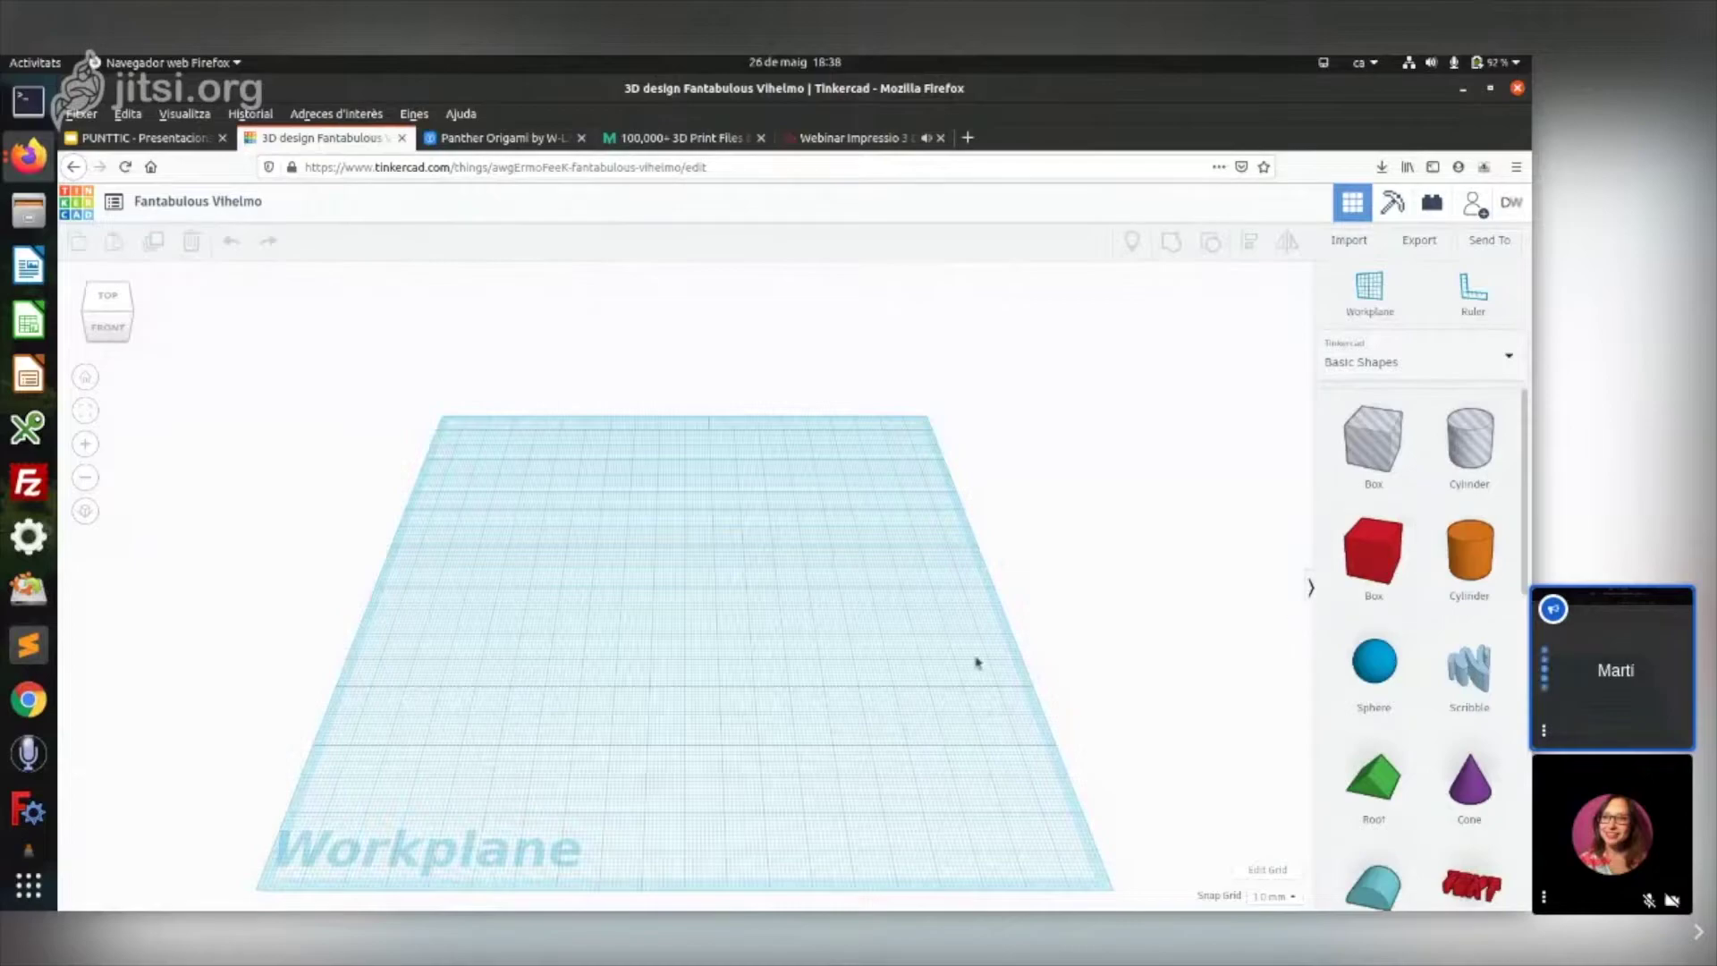
- Place a red box on the workplane and stretch it to about 90 by 40 mm with a height of about 60 mm
{"action": "right_click_drag", "start_coordinate": [941, 650], "coordinate": [798, 615]}
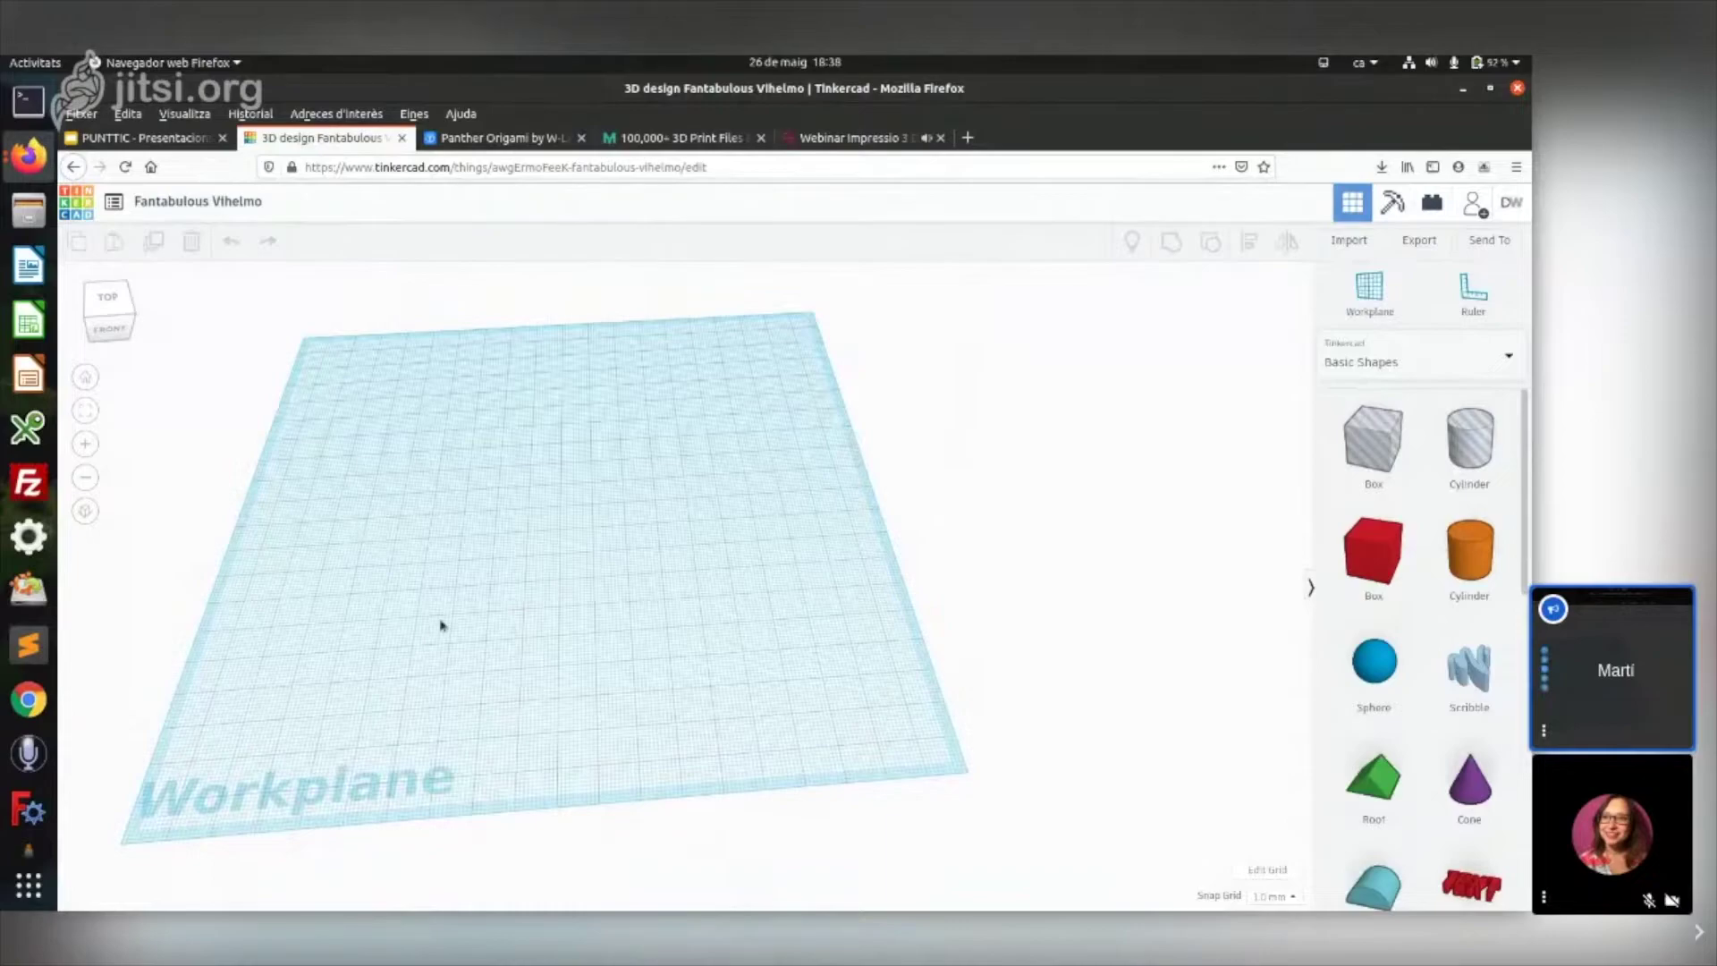
{"action": "mouse_move", "coordinate": [440, 625]}
{"action": "right_mouse_down"}
{"action": "mouse_move", "coordinate": [446, 493]}
{"action": "mouse_move", "coordinate": [448, 632]}
{"action": "right_mouse_up"}
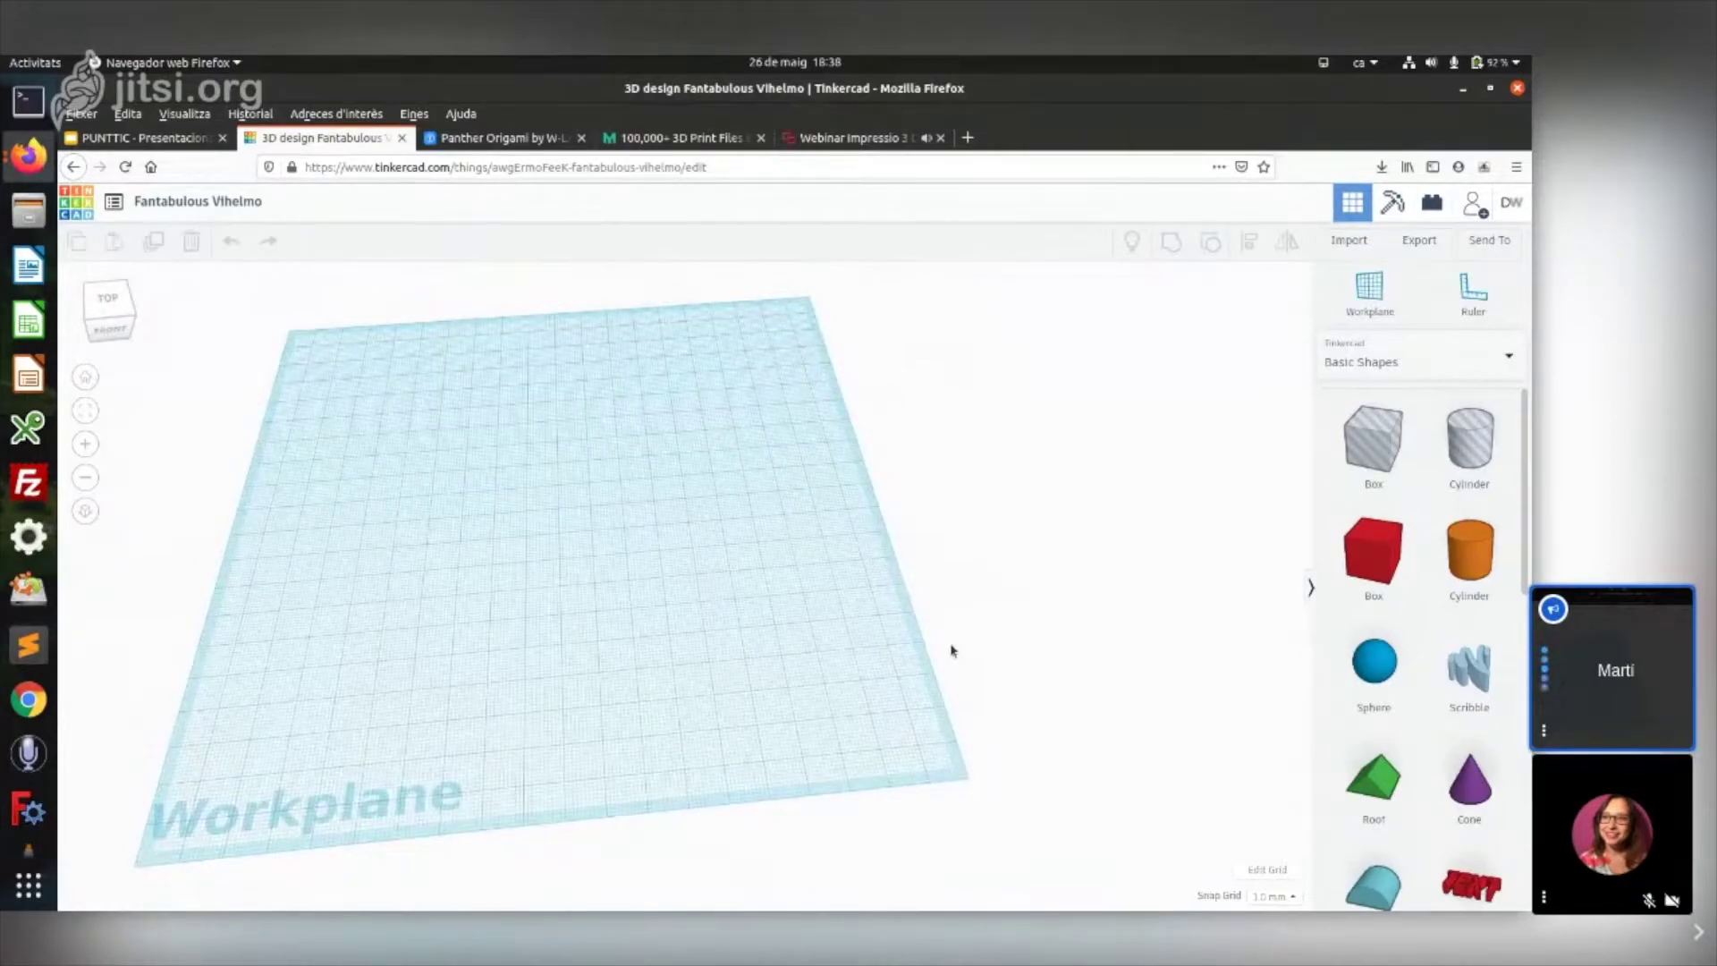
{"action": "scroll", "coordinate": [1413, 542], "scroll_direction": "down", "scroll_amount": 8}
{"action": "scroll", "coordinate": [1413, 542], "scroll_direction": "up", "scroll_amount": 8}
{"action": "left_click_drag", "start_coordinate": [1362, 585], "coordinate": [484, 567]}
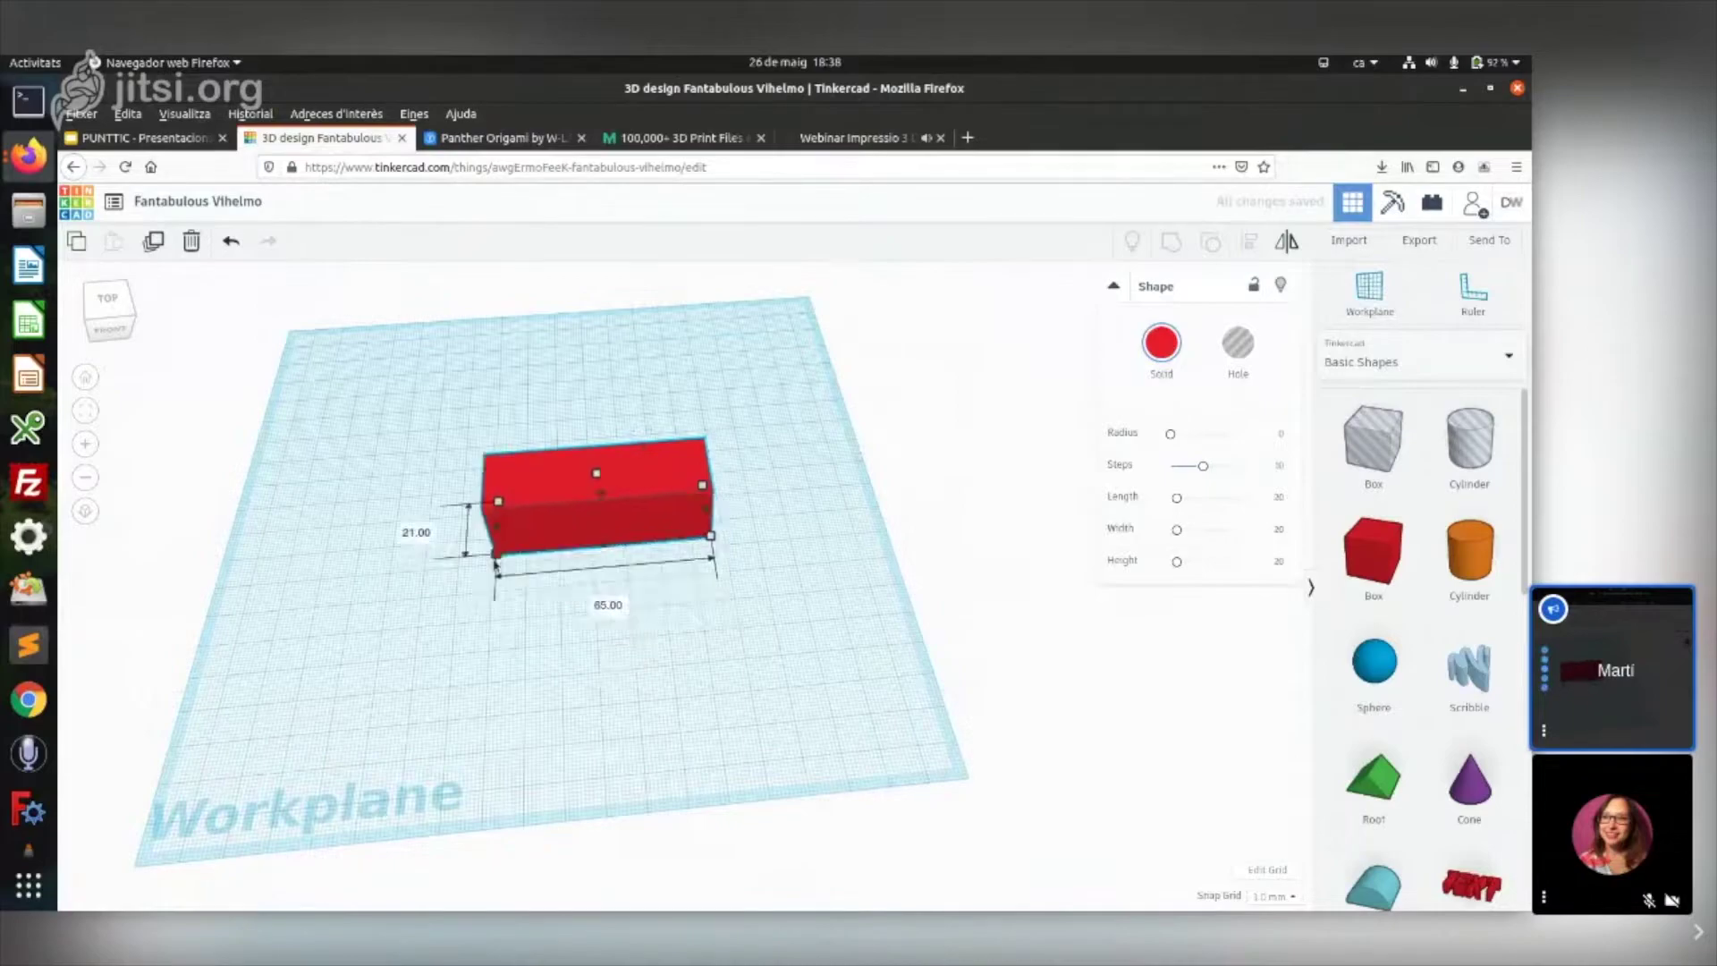
{"action": "left_click_drag", "start_coordinate": [686, 492], "coordinate": [800, 483]}
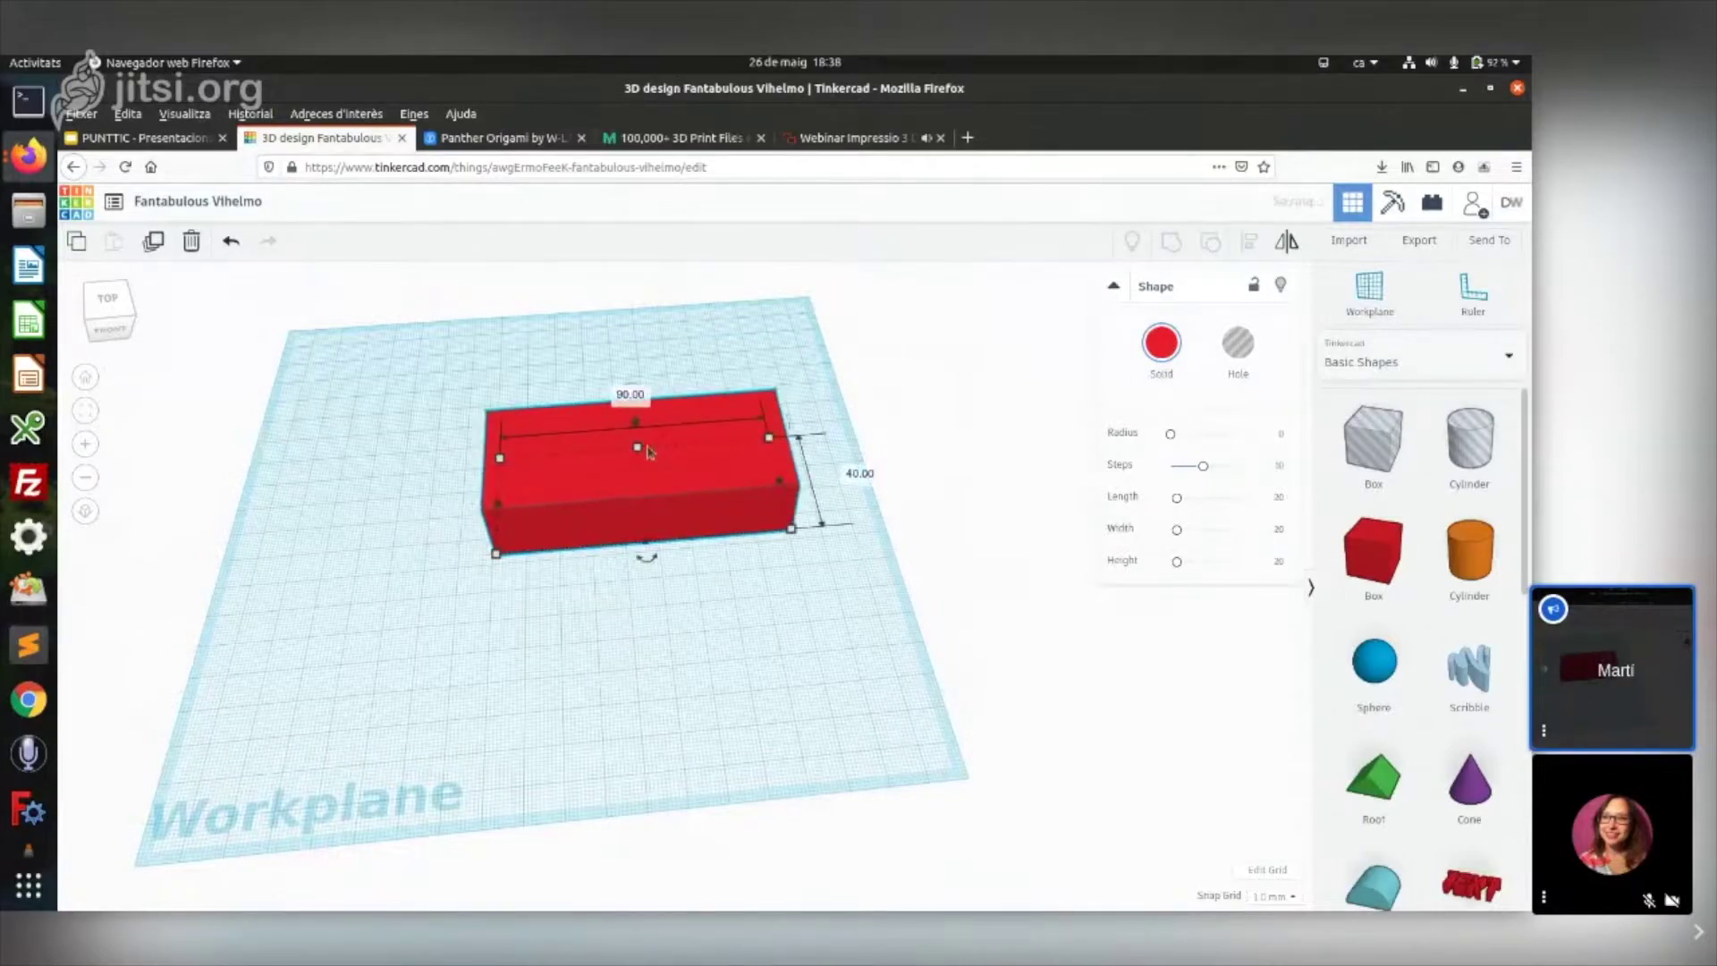
{"action": "left_click_drag", "start_coordinate": [643, 451], "coordinate": [634, 364]}
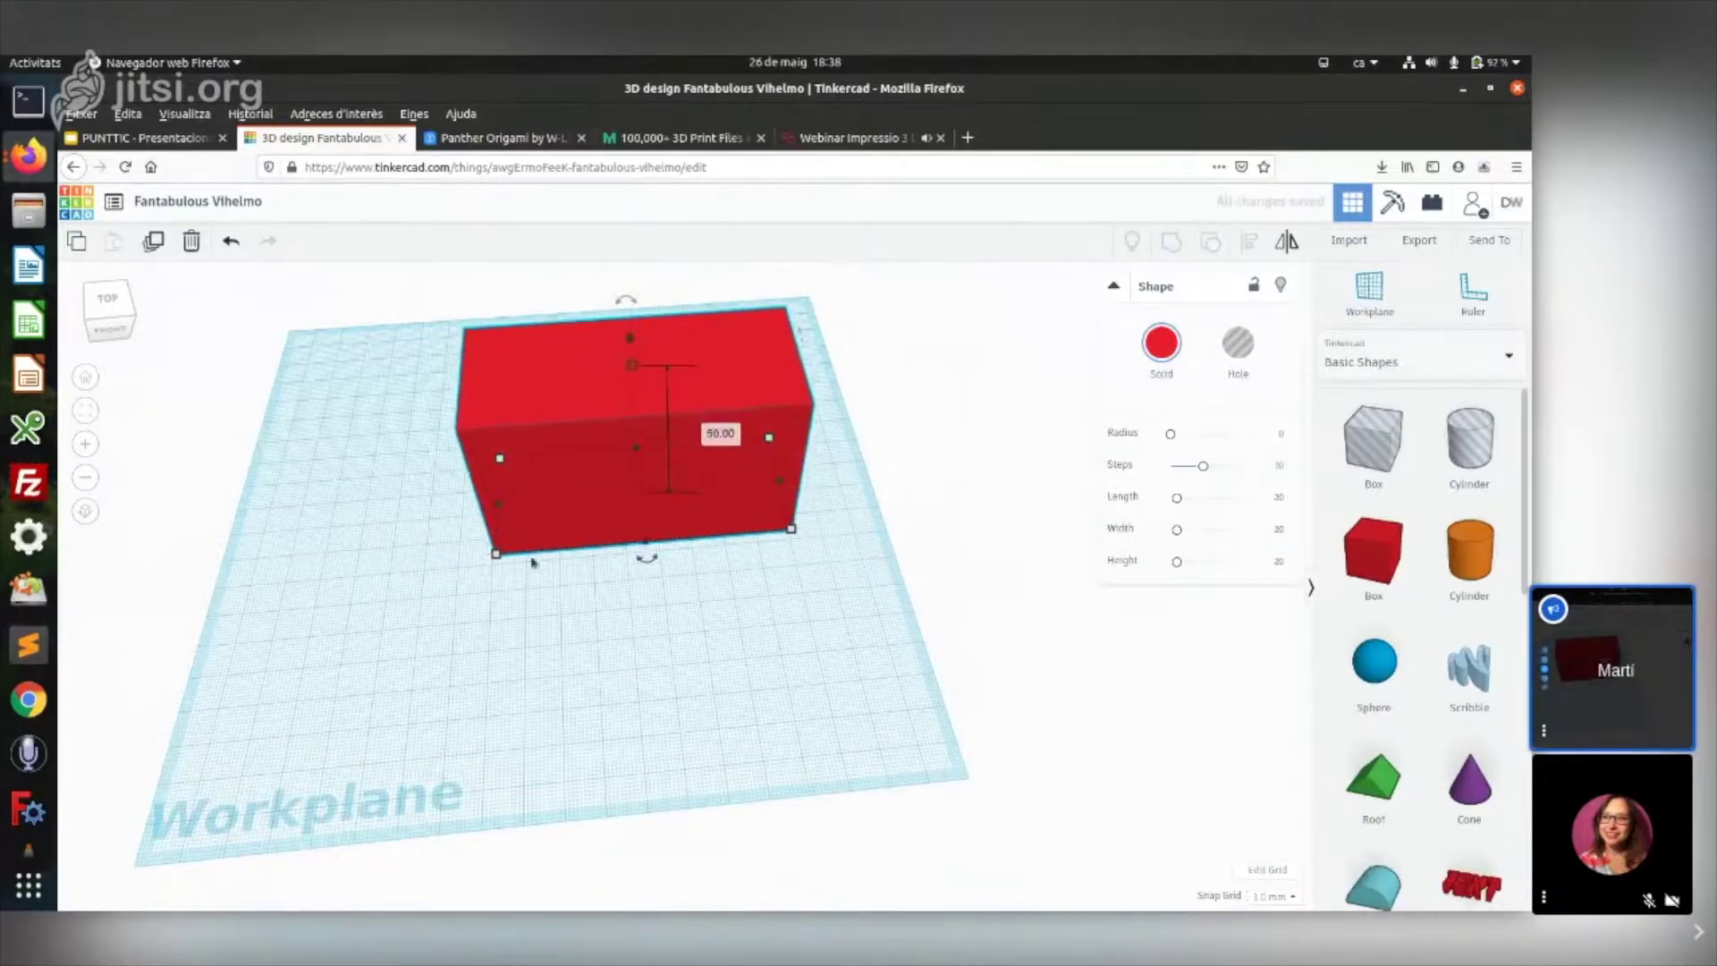
- Set the red box's length and width to 100 mm and make its height match to form a cube
{"action": "left_click", "coordinate": [662, 602]}
{"action": "type", "text": "100"}
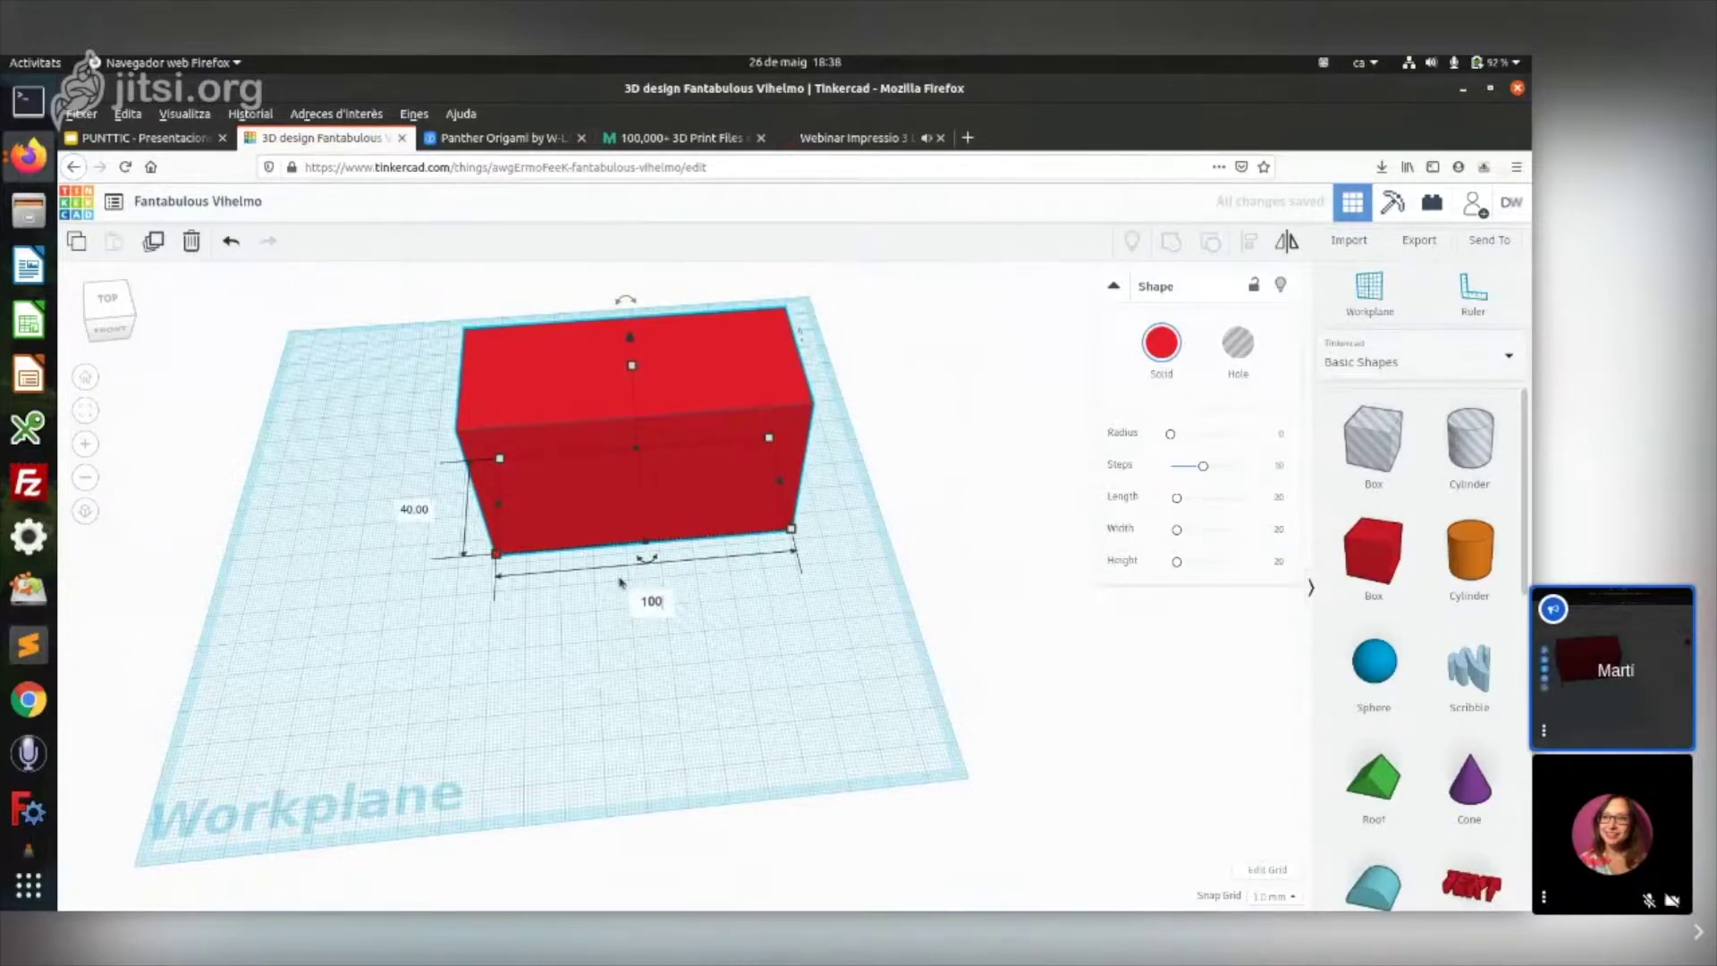
{"action": "key", "text": "Return"}
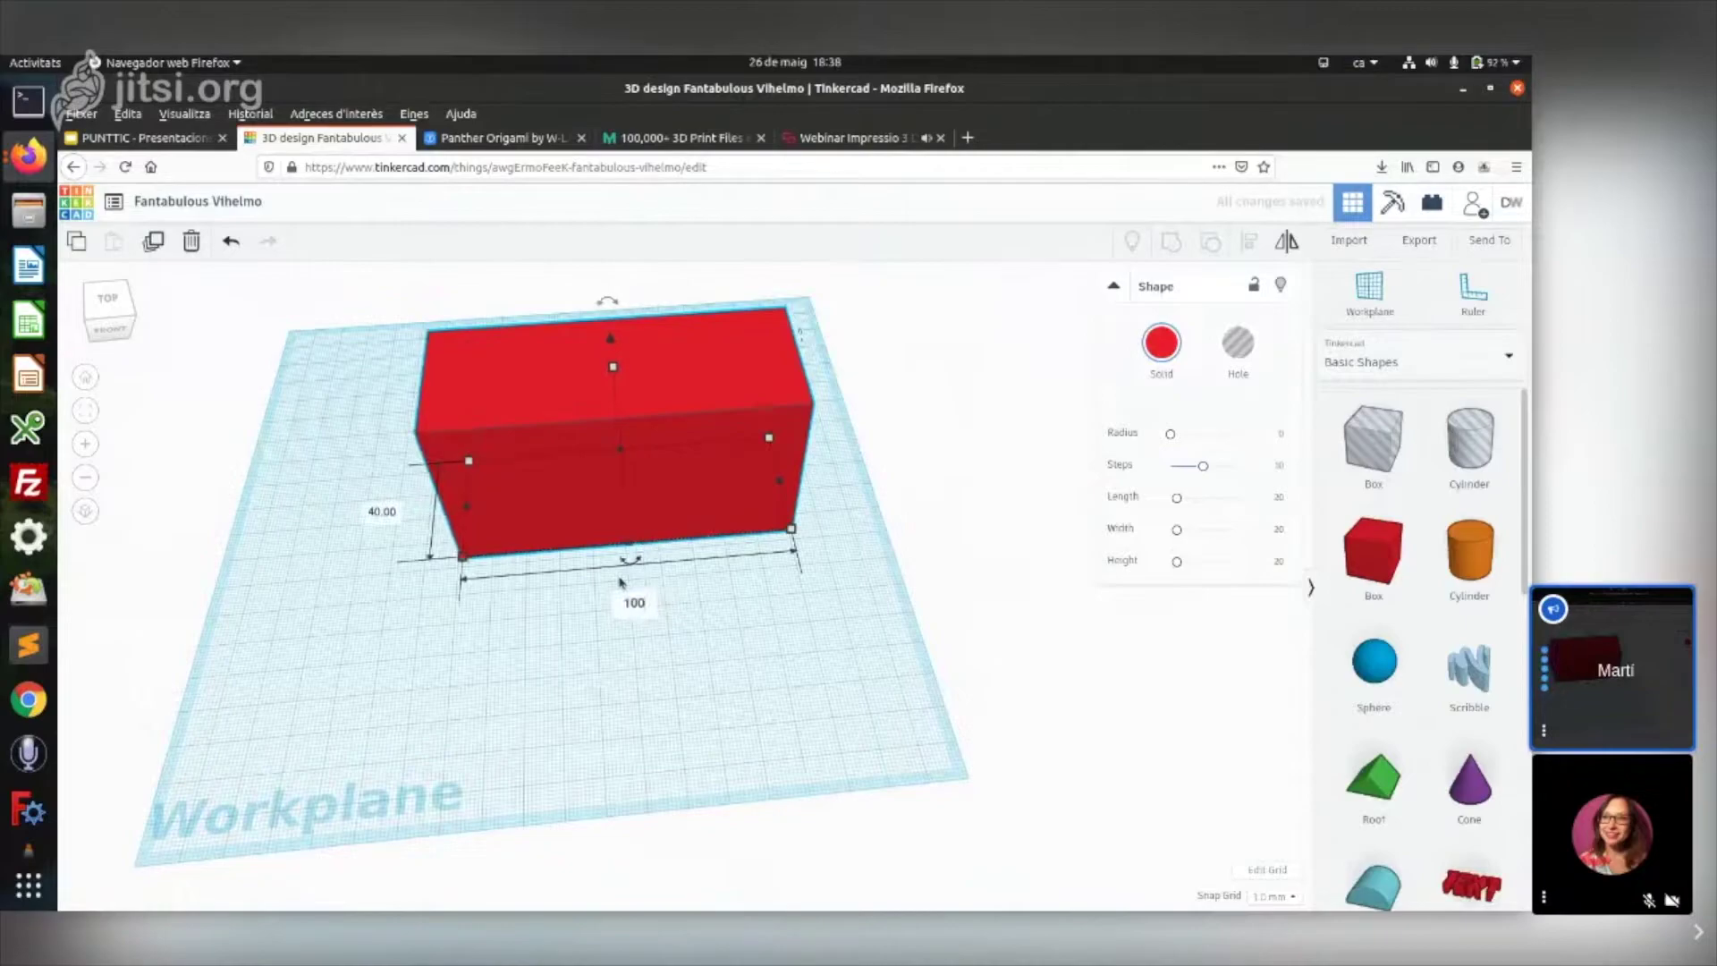
{"action": "left_click", "coordinate": [381, 511]}
{"action": "type", "text": "100"}
{"action": "key", "text": "Return"}
{"action": "mouse_move", "coordinate": [621, 446]}
{"action": "left_click", "coordinate": [690, 517]}
{"action": "type", "text": "50"}
{"action": "key", "text": "Return"}
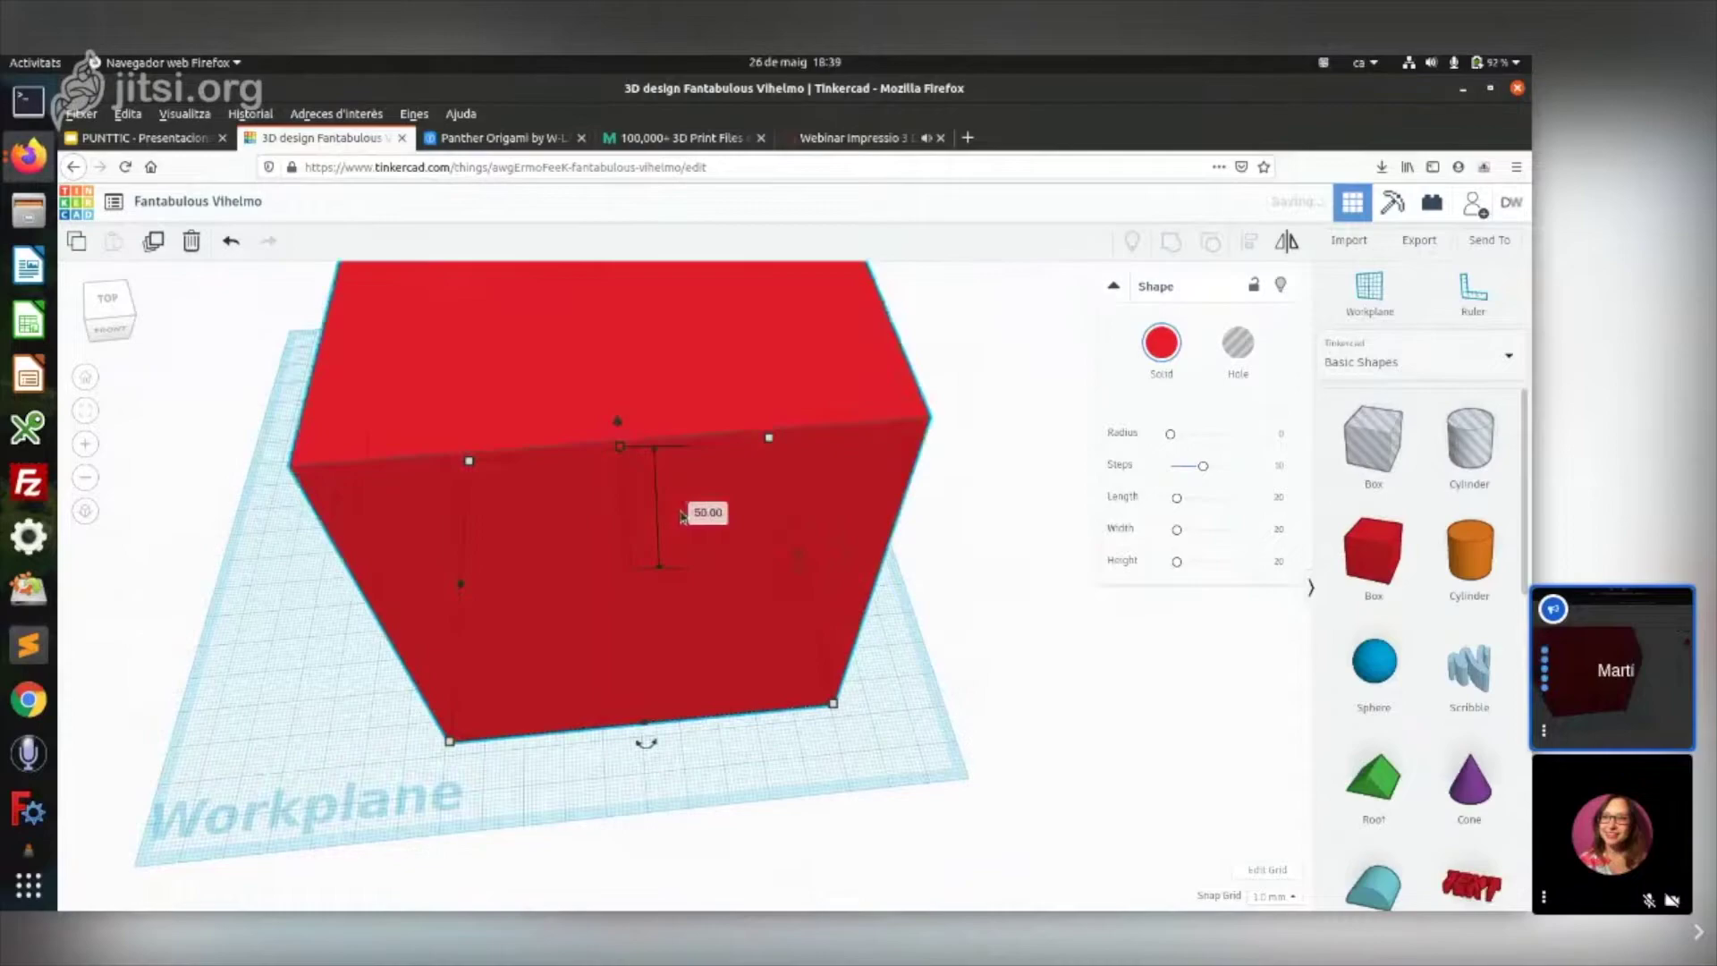
- Recolor the cube orange and from orange to the green preset
{"action": "left_click", "coordinate": [863, 669]}
{"action": "right_click_drag", "start_coordinate": [864, 668], "coordinate": [670, 640]}
{"action": "left_click", "coordinate": [671, 640]}
{"action": "scroll", "coordinate": [670, 640], "scroll_direction": "down", "scroll_amount": 3}
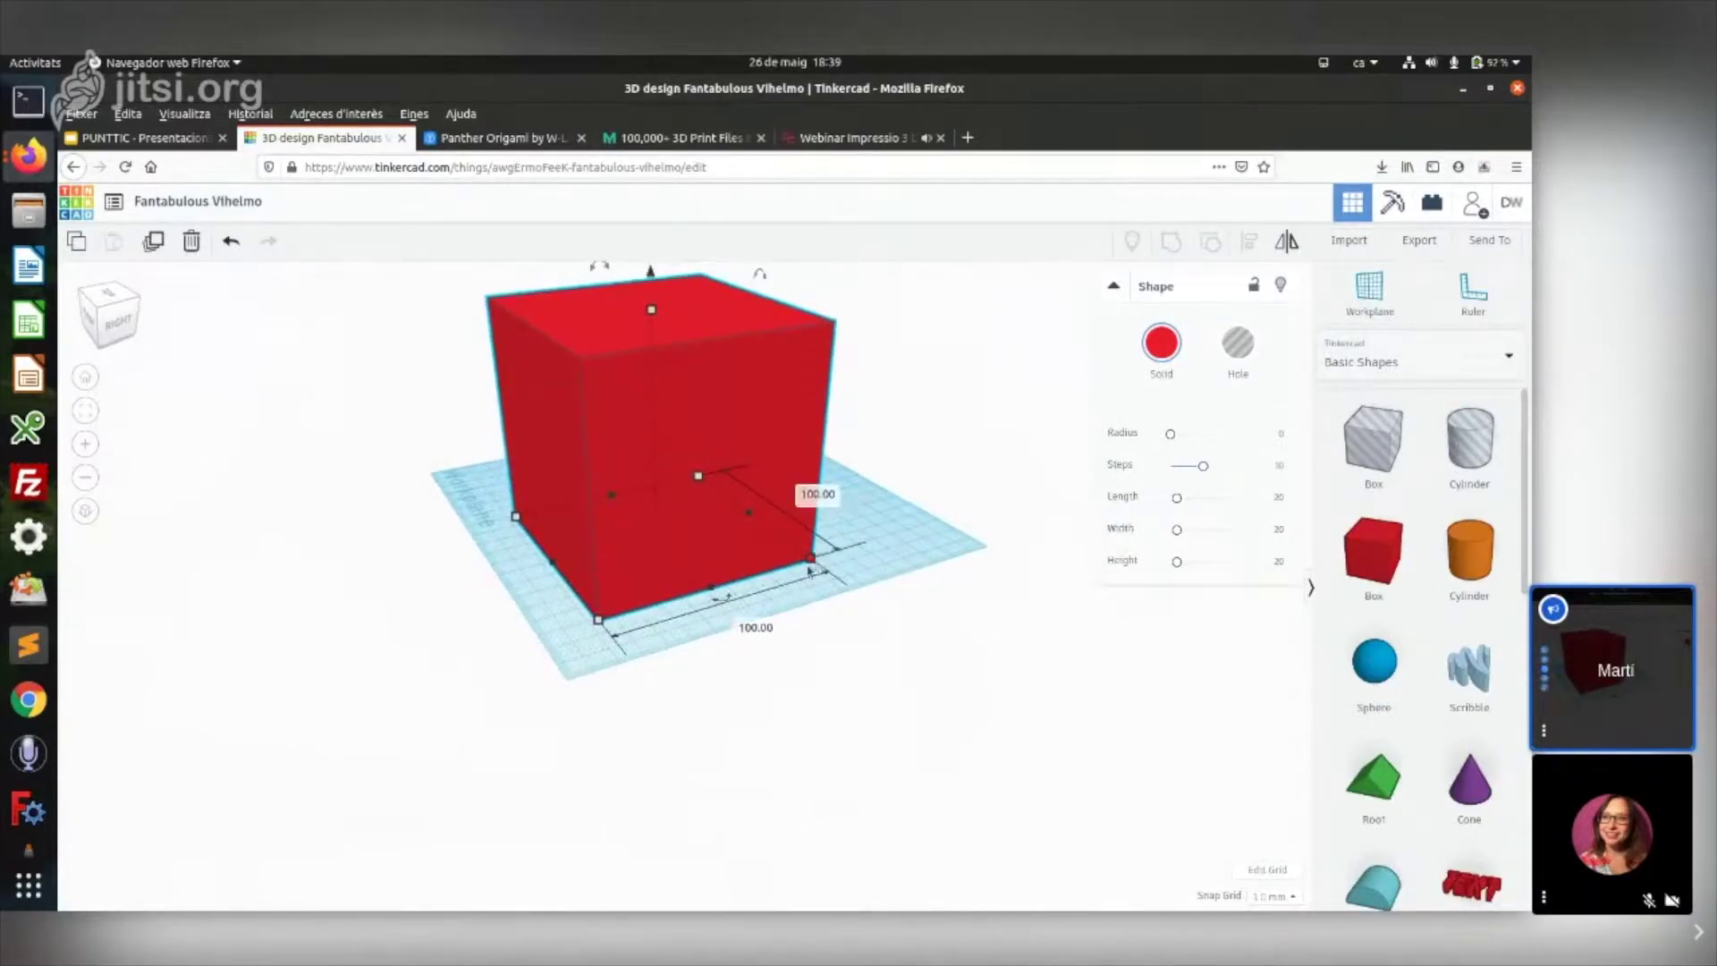
{"action": "right_click_drag", "start_coordinate": [855, 575], "coordinate": [700, 602]}
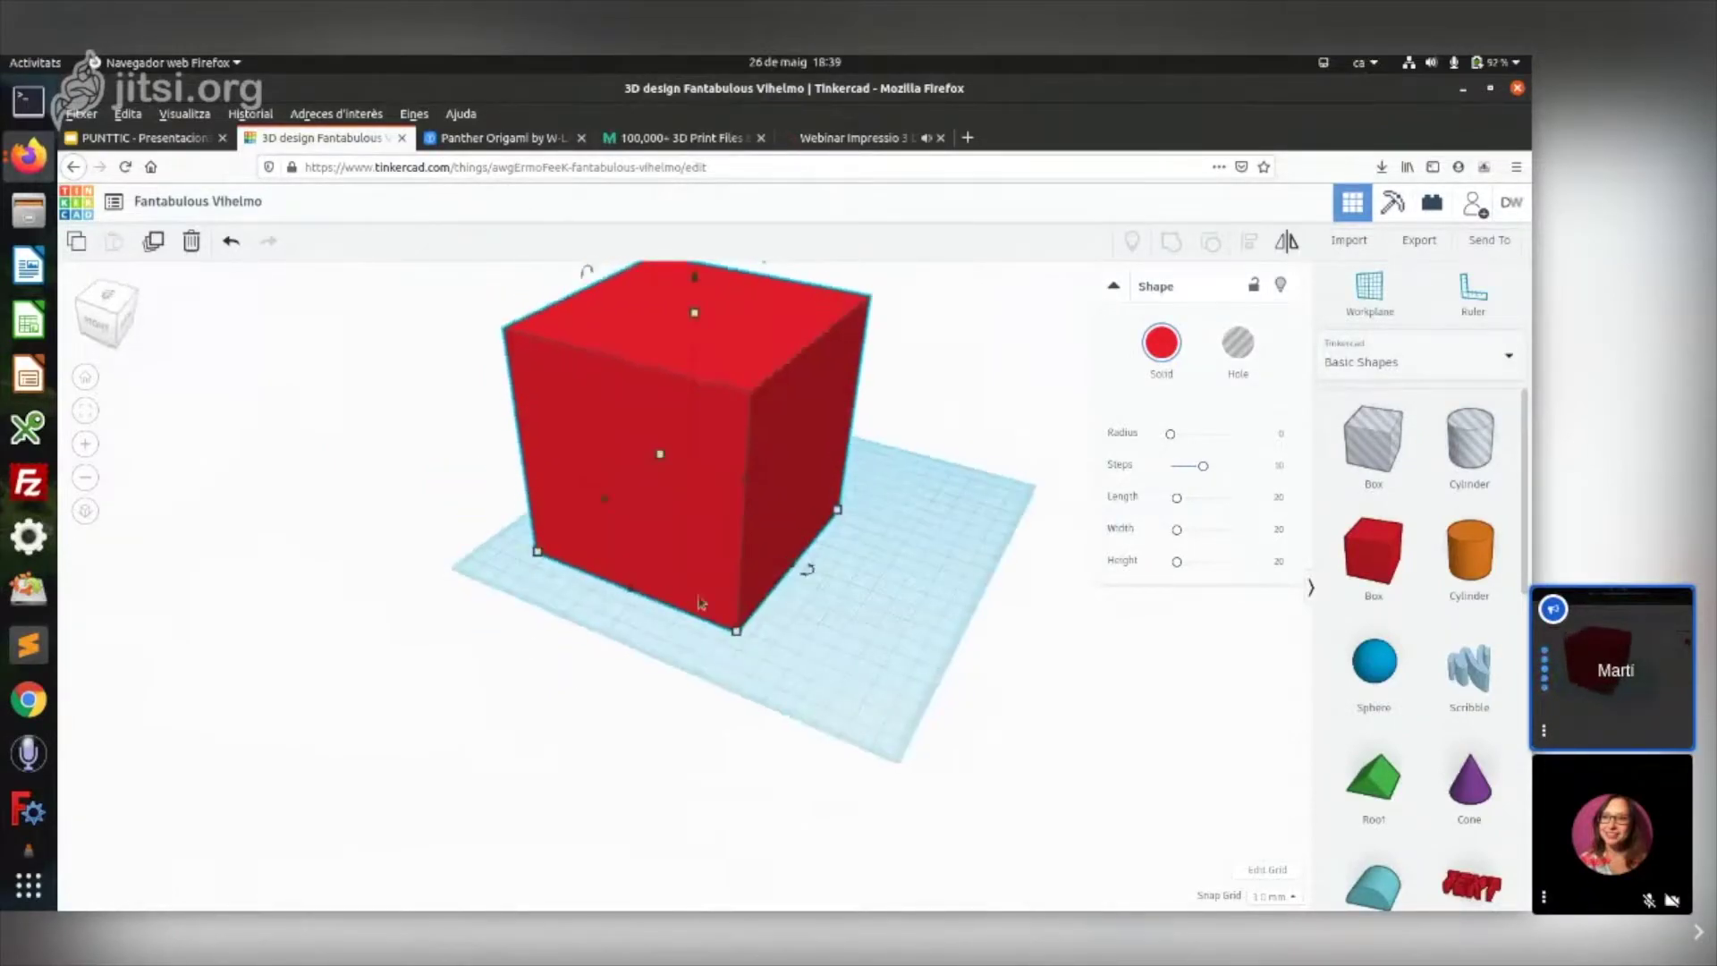
{"action": "left_click", "coordinate": [1162, 348]}
{"action": "left_click", "coordinate": [1172, 489]}
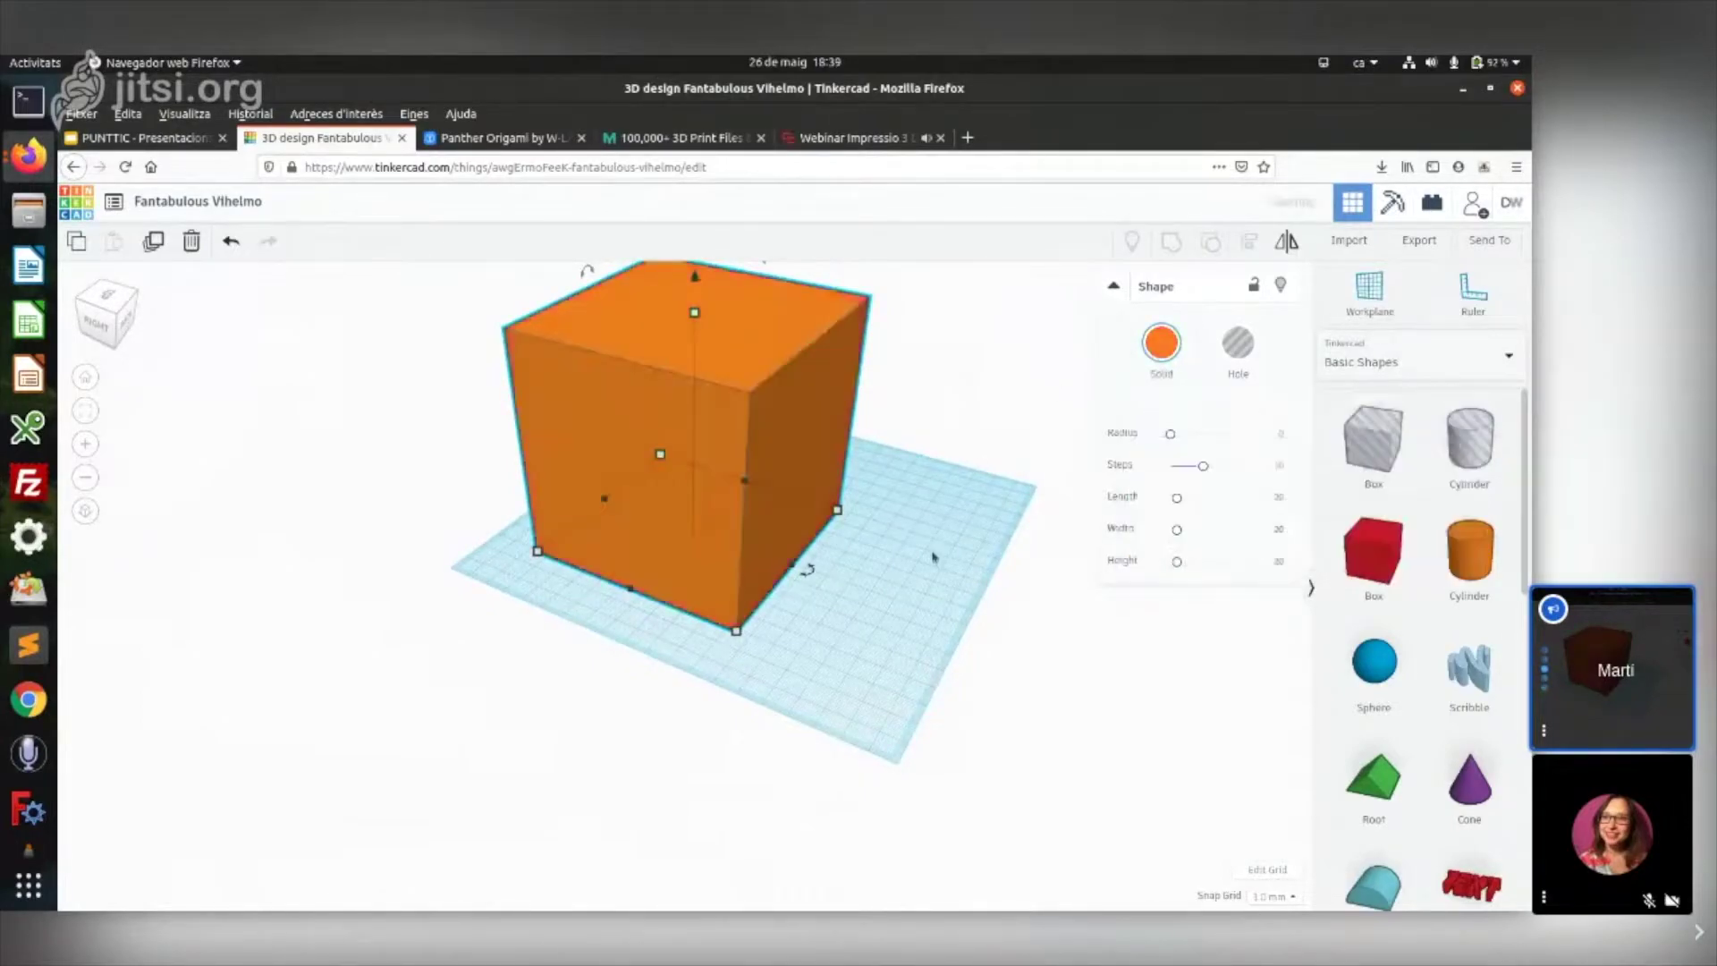
{"action": "left_click", "coordinate": [1161, 344]}
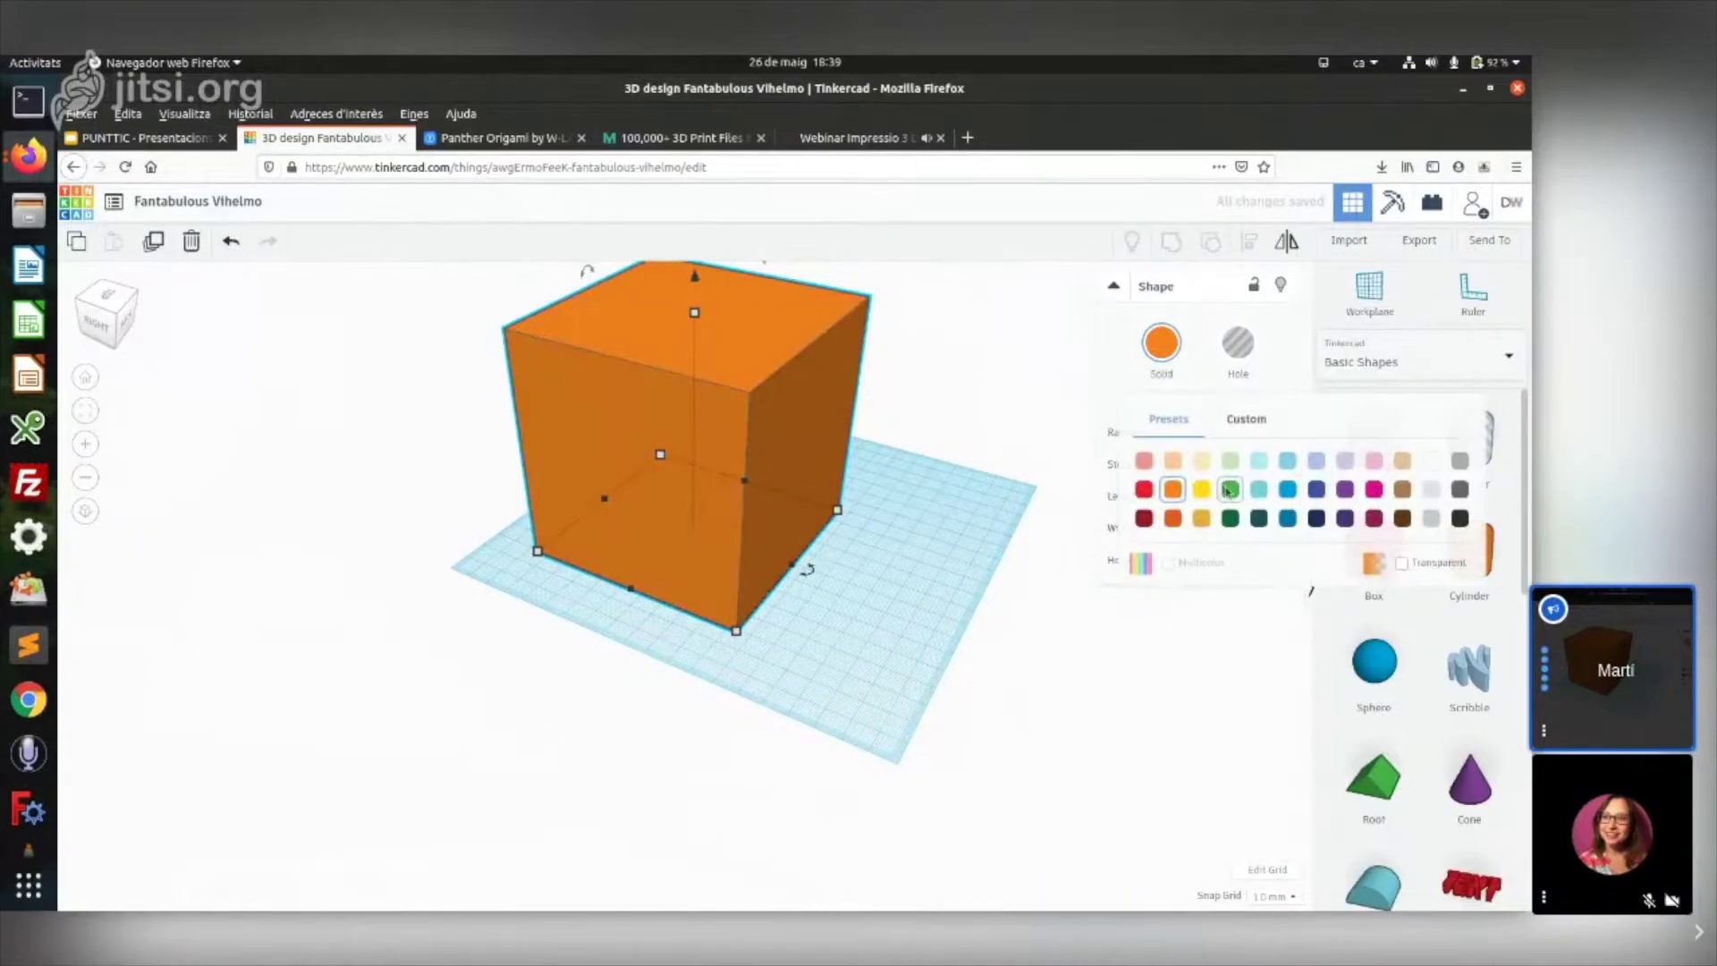
{"action": "left_click", "coordinate": [1230, 489]}
- Add an upright orange cylinder about 93 mm tall and 20 mm wide, and move it close to the cube's side
{"action": "left_click_drag", "start_coordinate": [1469, 549], "coordinate": [950, 396]}
{"action": "left_click", "coordinate": [677, 458]}
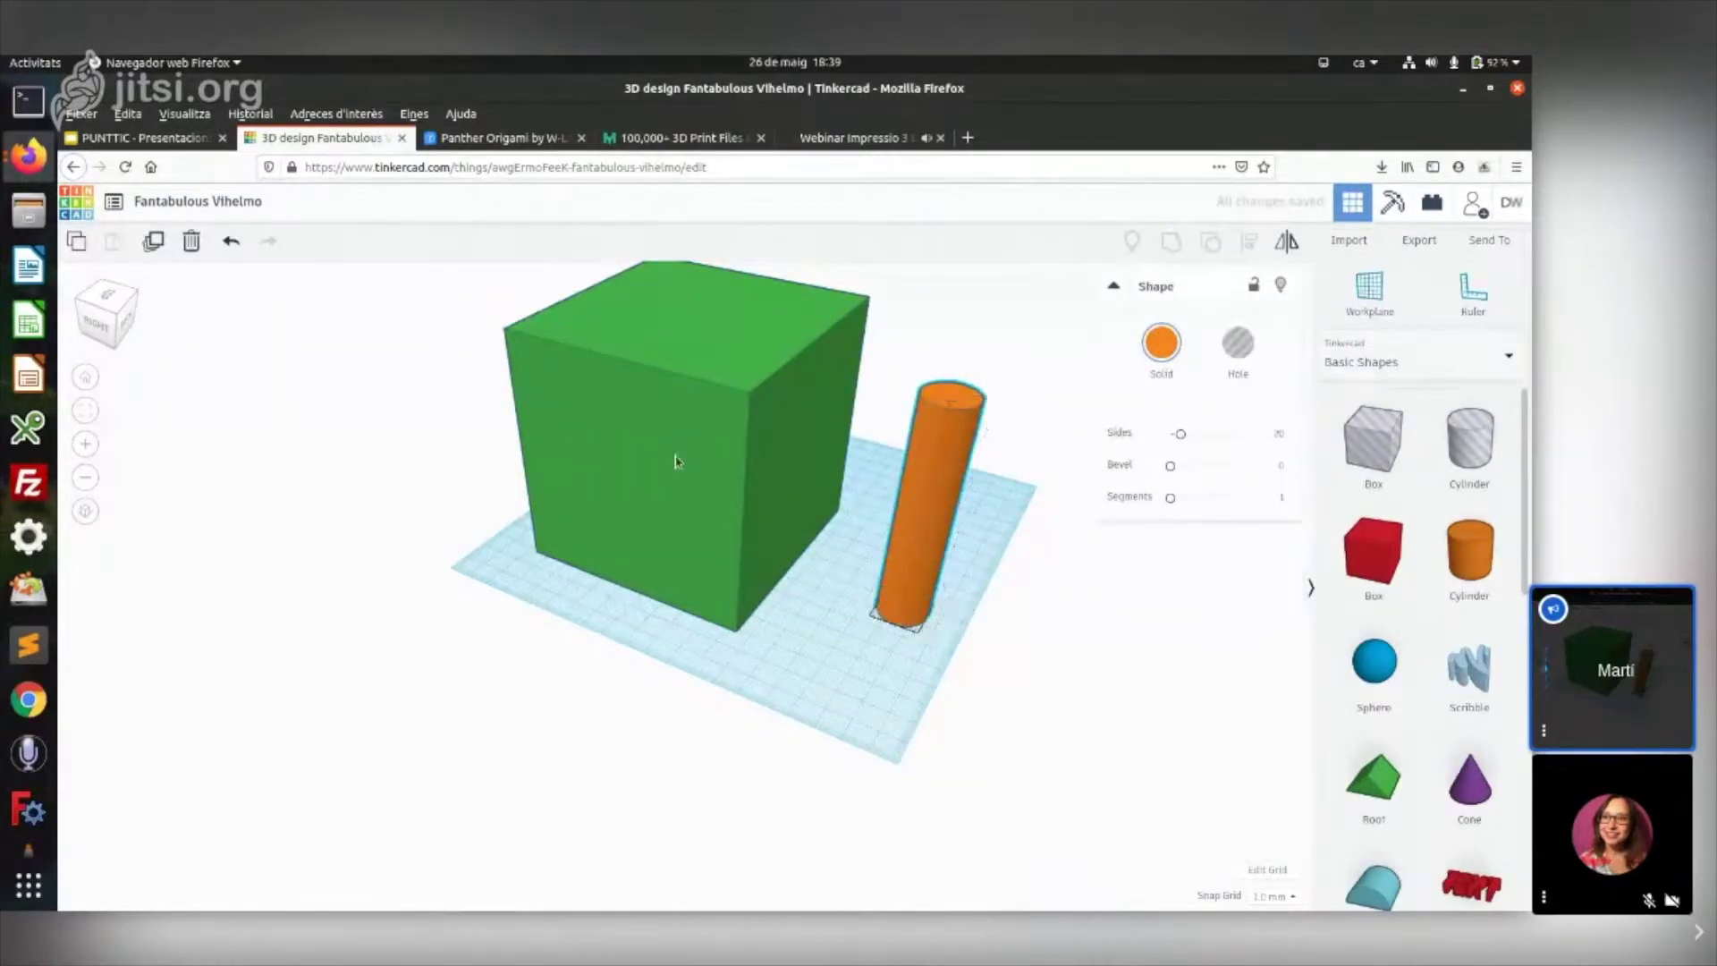
{"action": "left_click", "coordinate": [929, 513]}
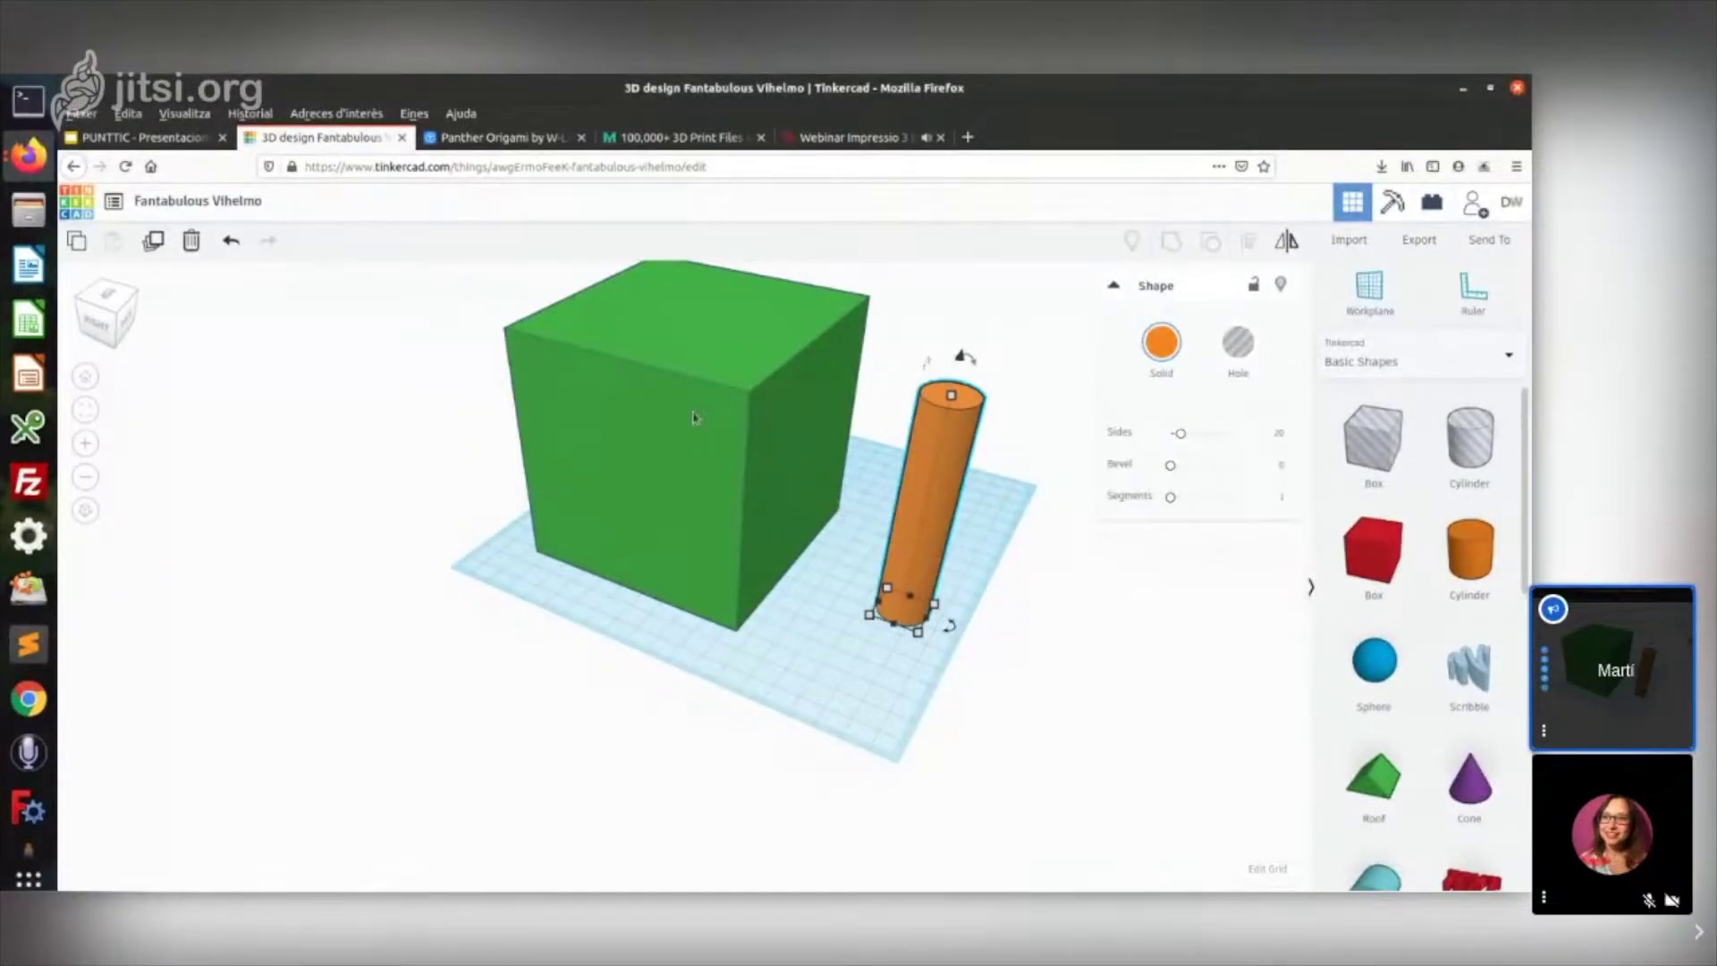
{"action": "left_click", "coordinate": [694, 417]}
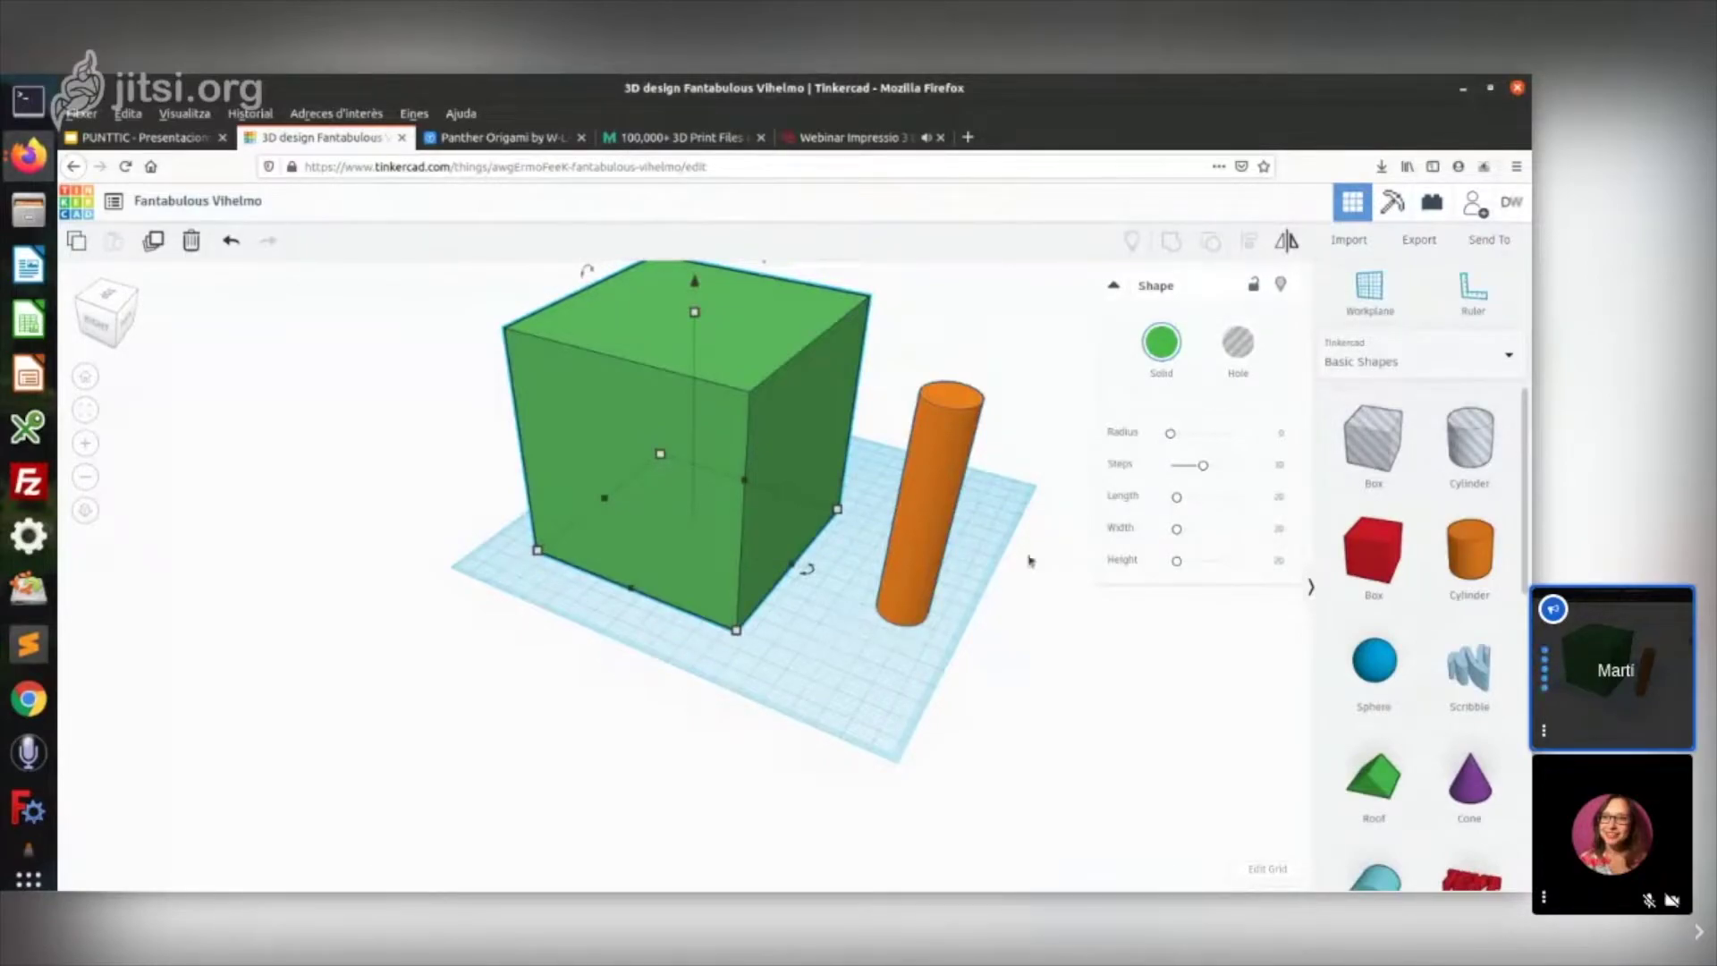
{"action": "left_click_drag", "start_coordinate": [935, 531], "coordinate": [829, 547]}
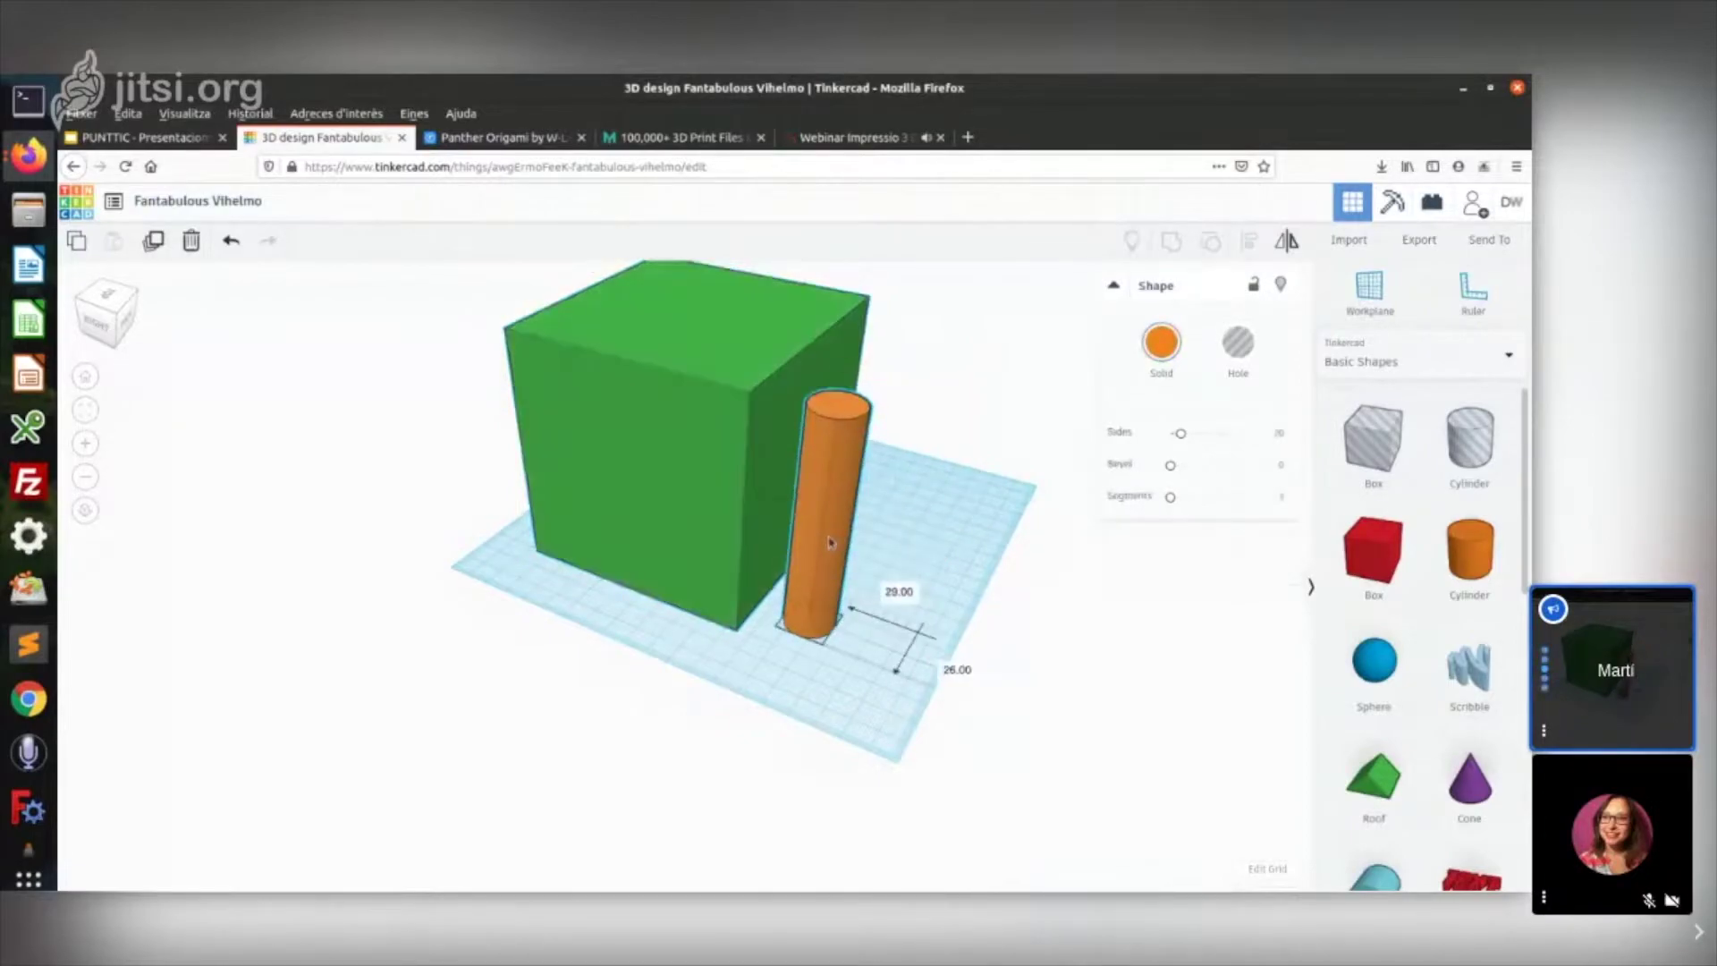
- Rotate the cylinder so it lies horizontally and turn it until its end points into the cube's side face
{"action": "left_click_drag", "start_coordinate": [812, 368], "coordinate": [749, 578]}
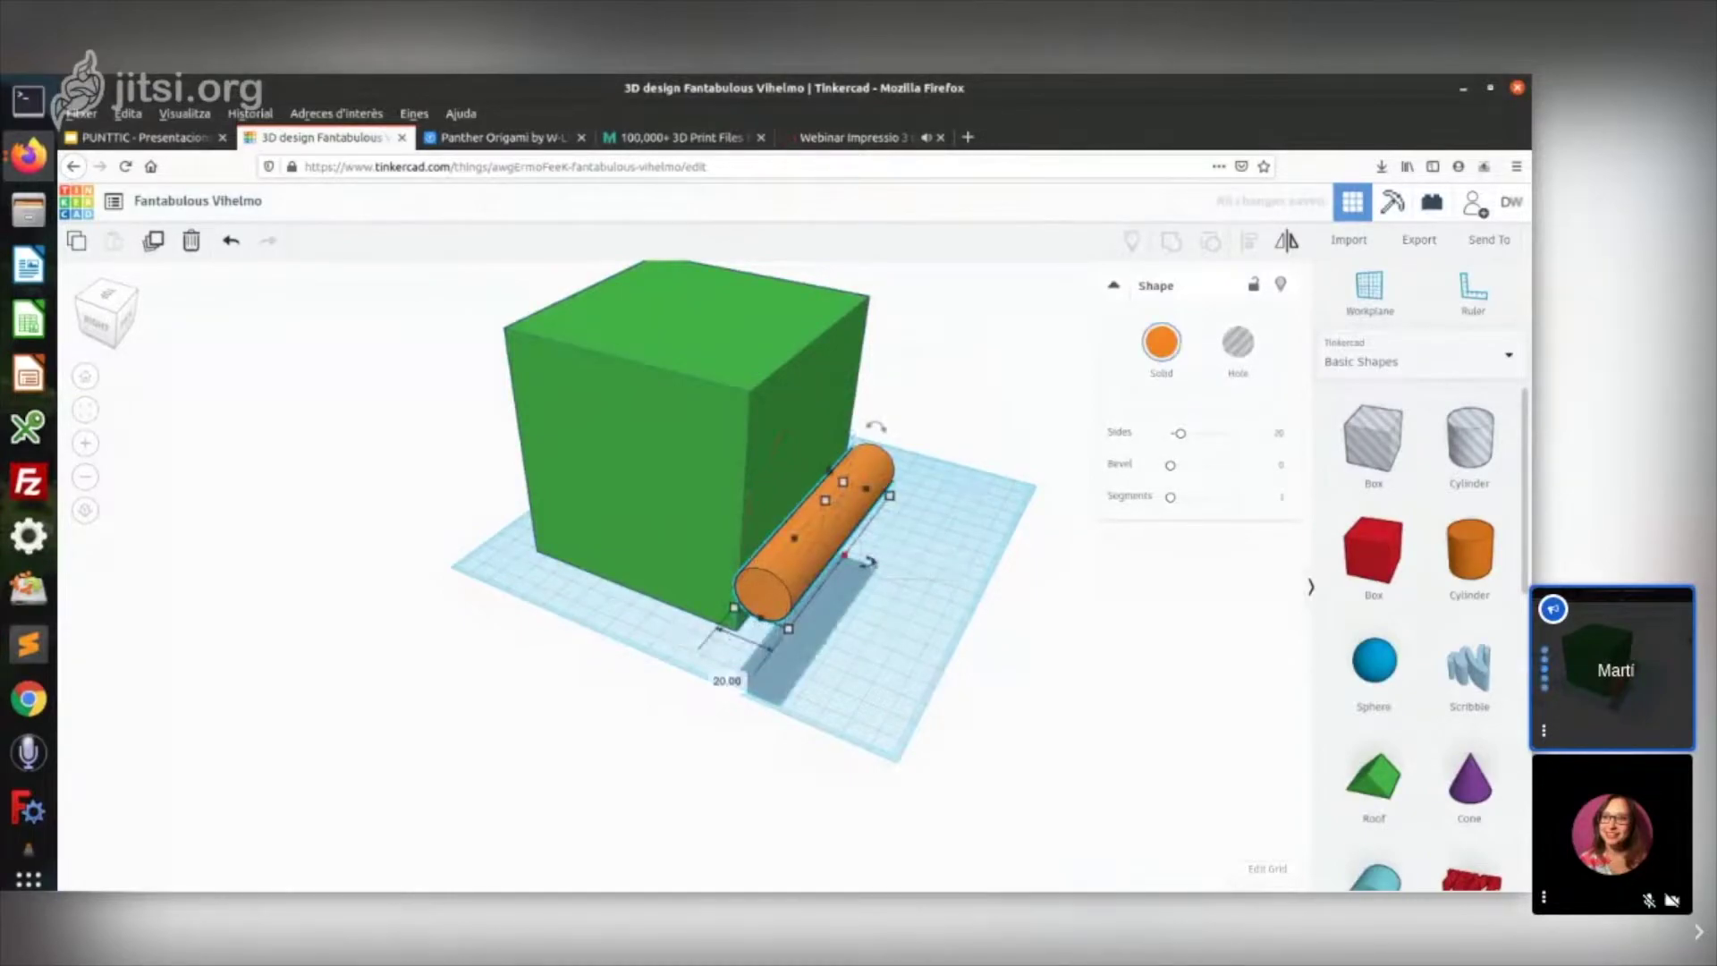
{"action": "left_click", "coordinate": [872, 575]}
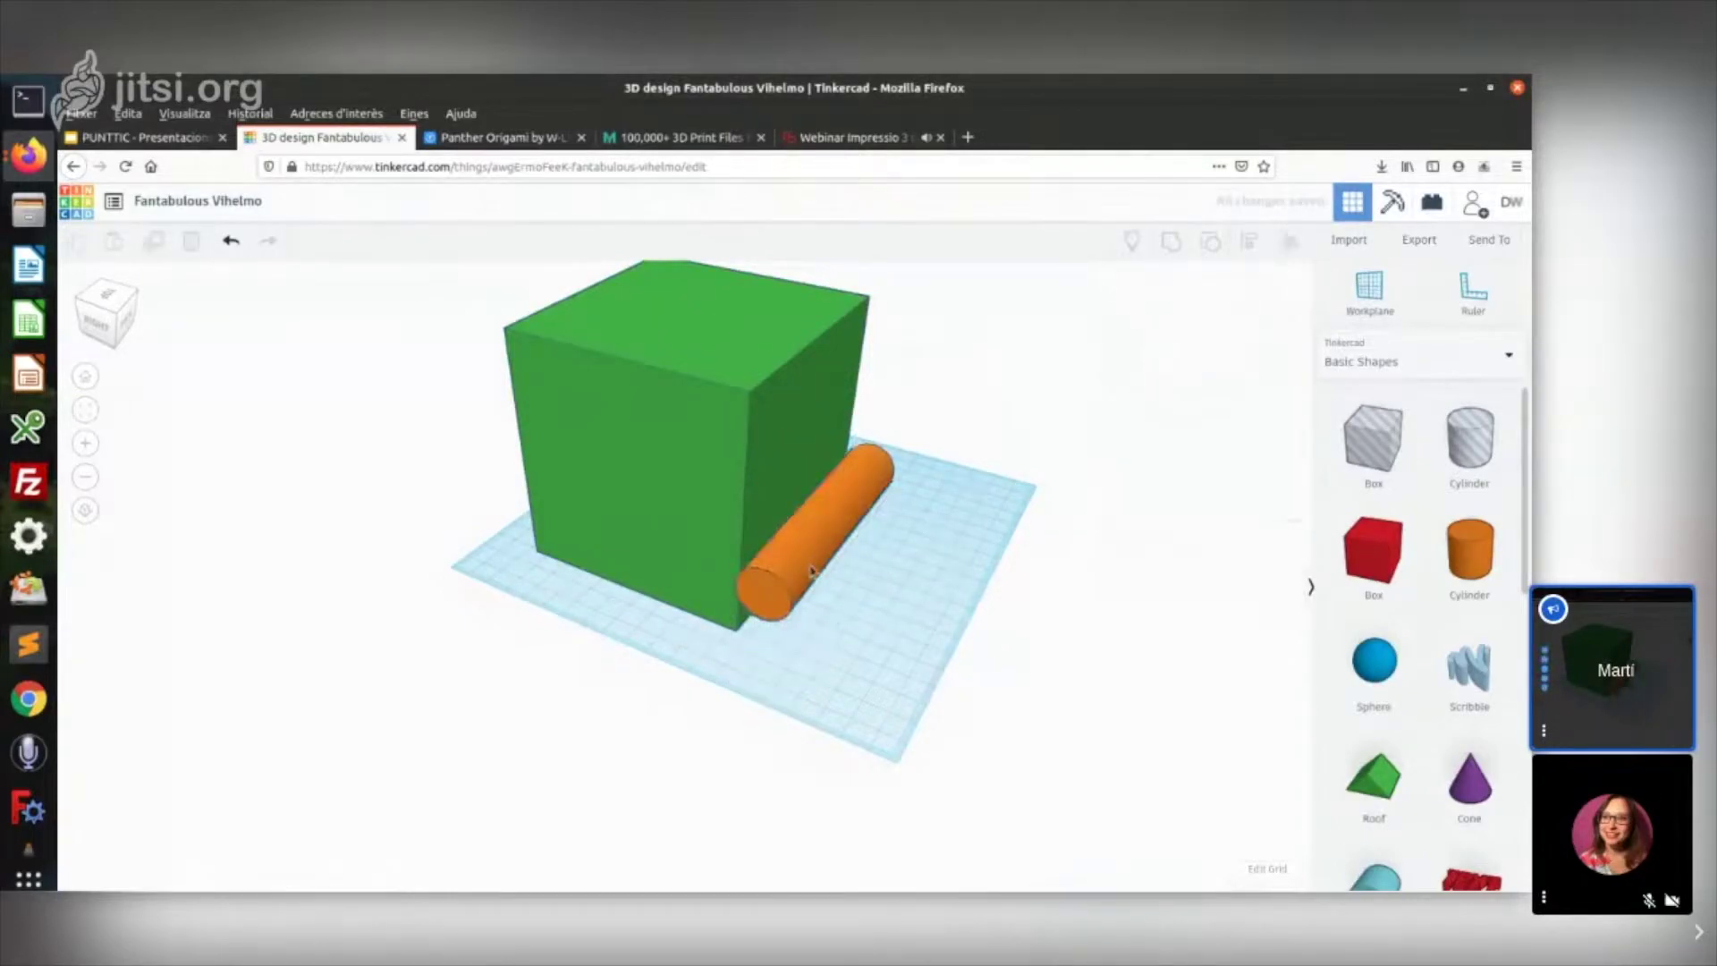
{"action": "left_click", "coordinate": [856, 560]}
{"action": "left_click_drag", "start_coordinate": [865, 563], "coordinate": [948, 395]}
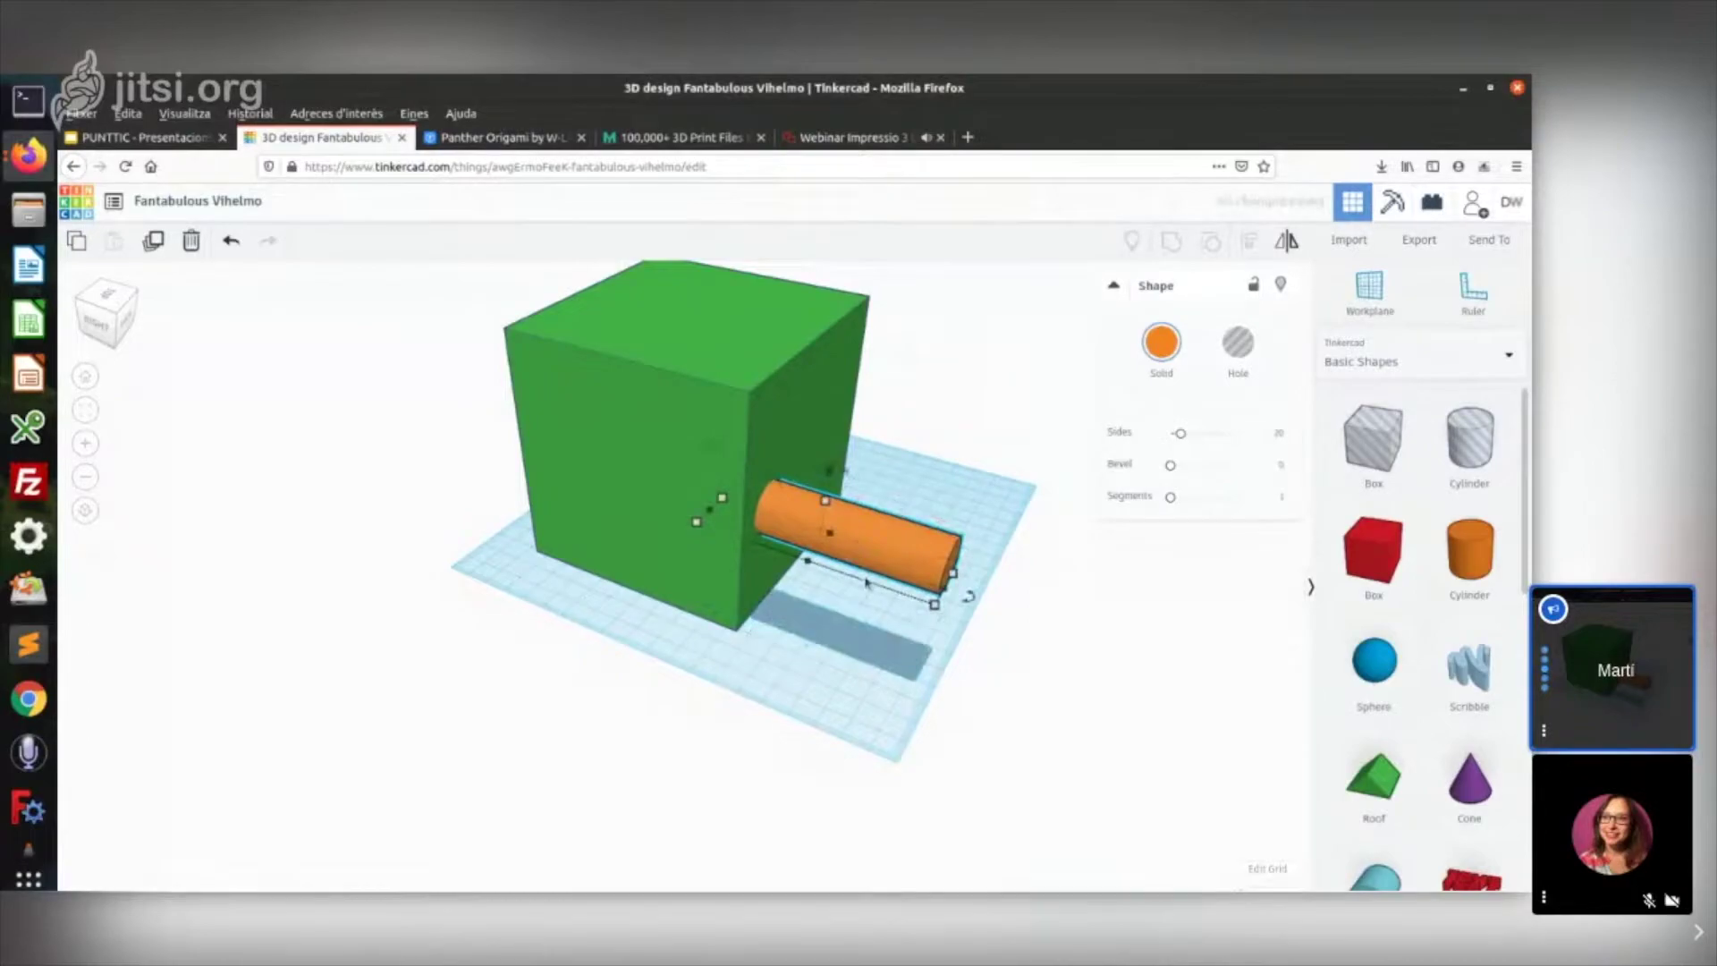
- Raise the horizontal cylinder so it sticks out from the upper part of the cube's face
{"action": "right_click_drag", "start_coordinate": [858, 685], "coordinate": [681, 566]}
{"action": "mouse_move", "coordinate": [636, 487]}
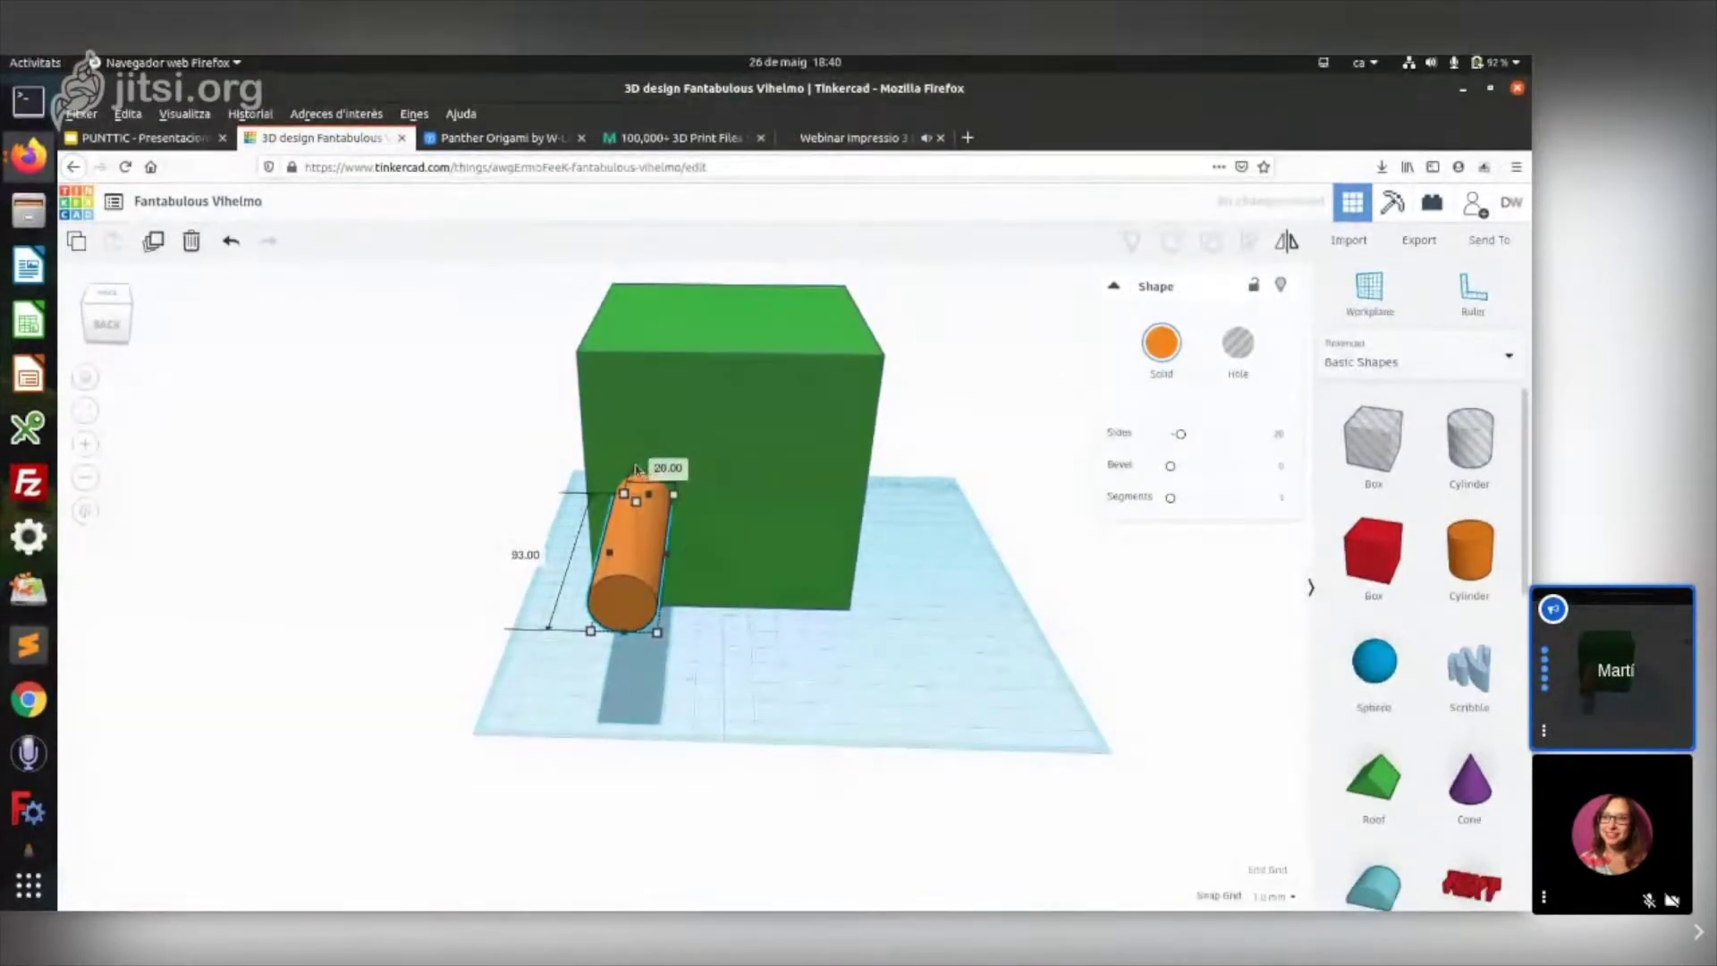
{"action": "left_click_drag", "start_coordinate": [637, 487], "coordinate": [749, 531]}
- Group the cube and cylinder into one shape and move it about 22 mm and 9.5 mm across the workplane
{"action": "right_click_drag", "start_coordinate": [805, 594], "coordinate": [565, 507]}
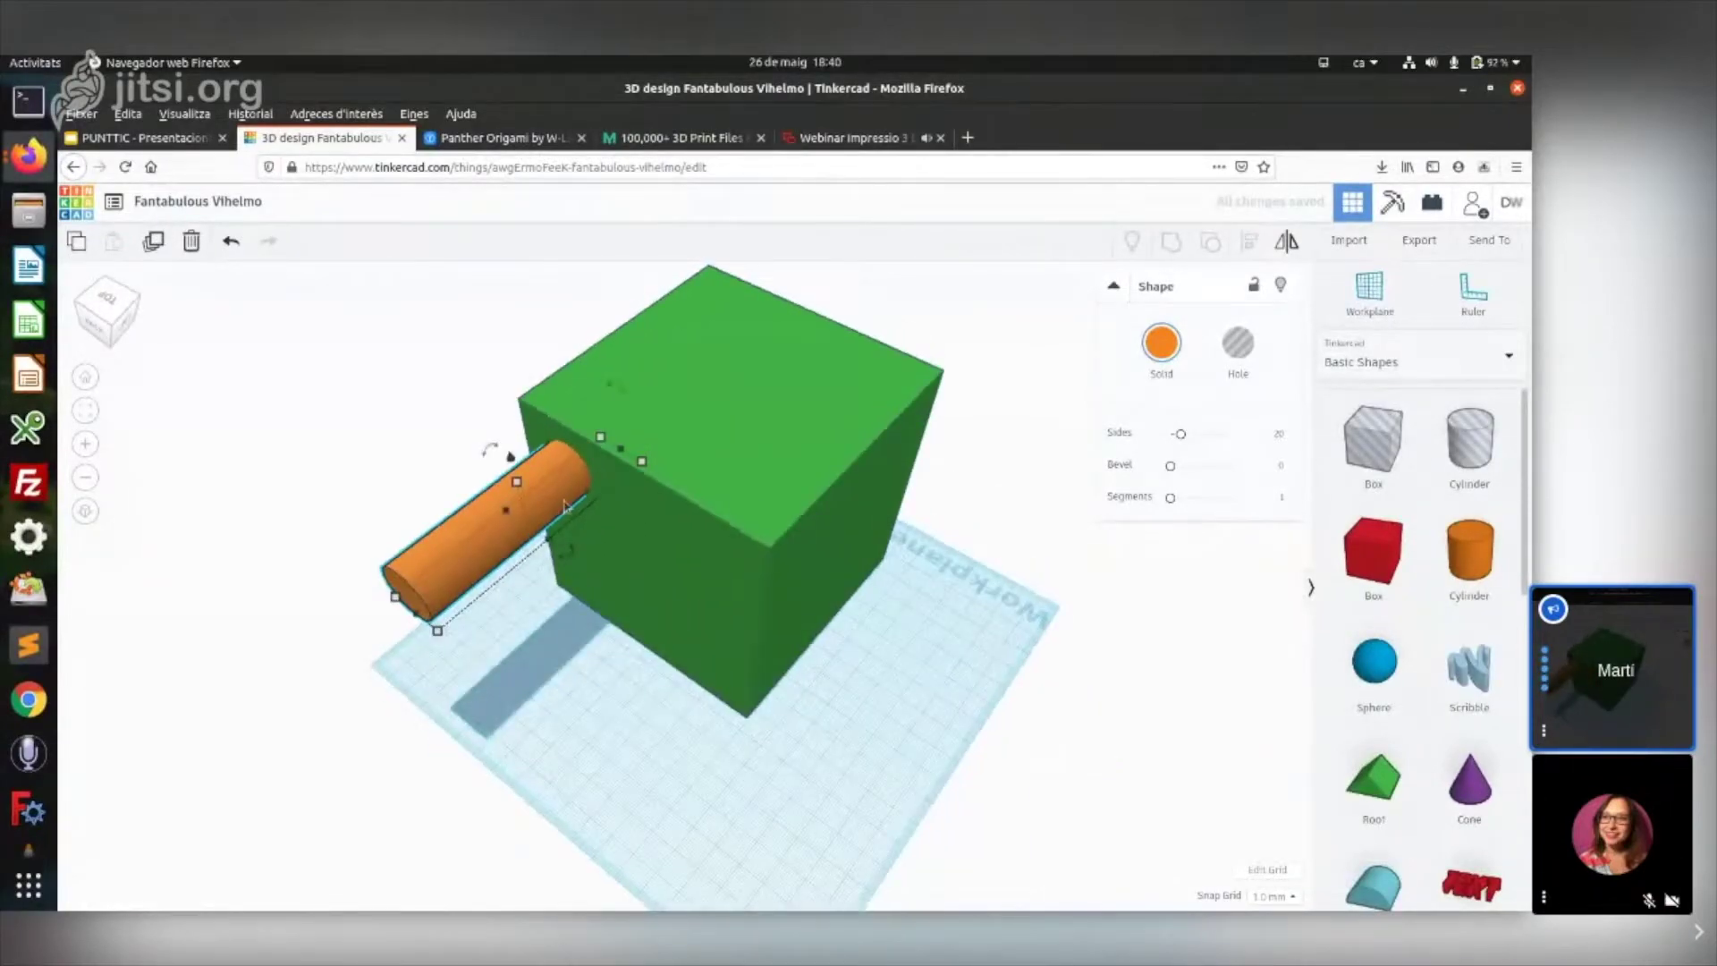
{"action": "left_click", "coordinate": [685, 744]}
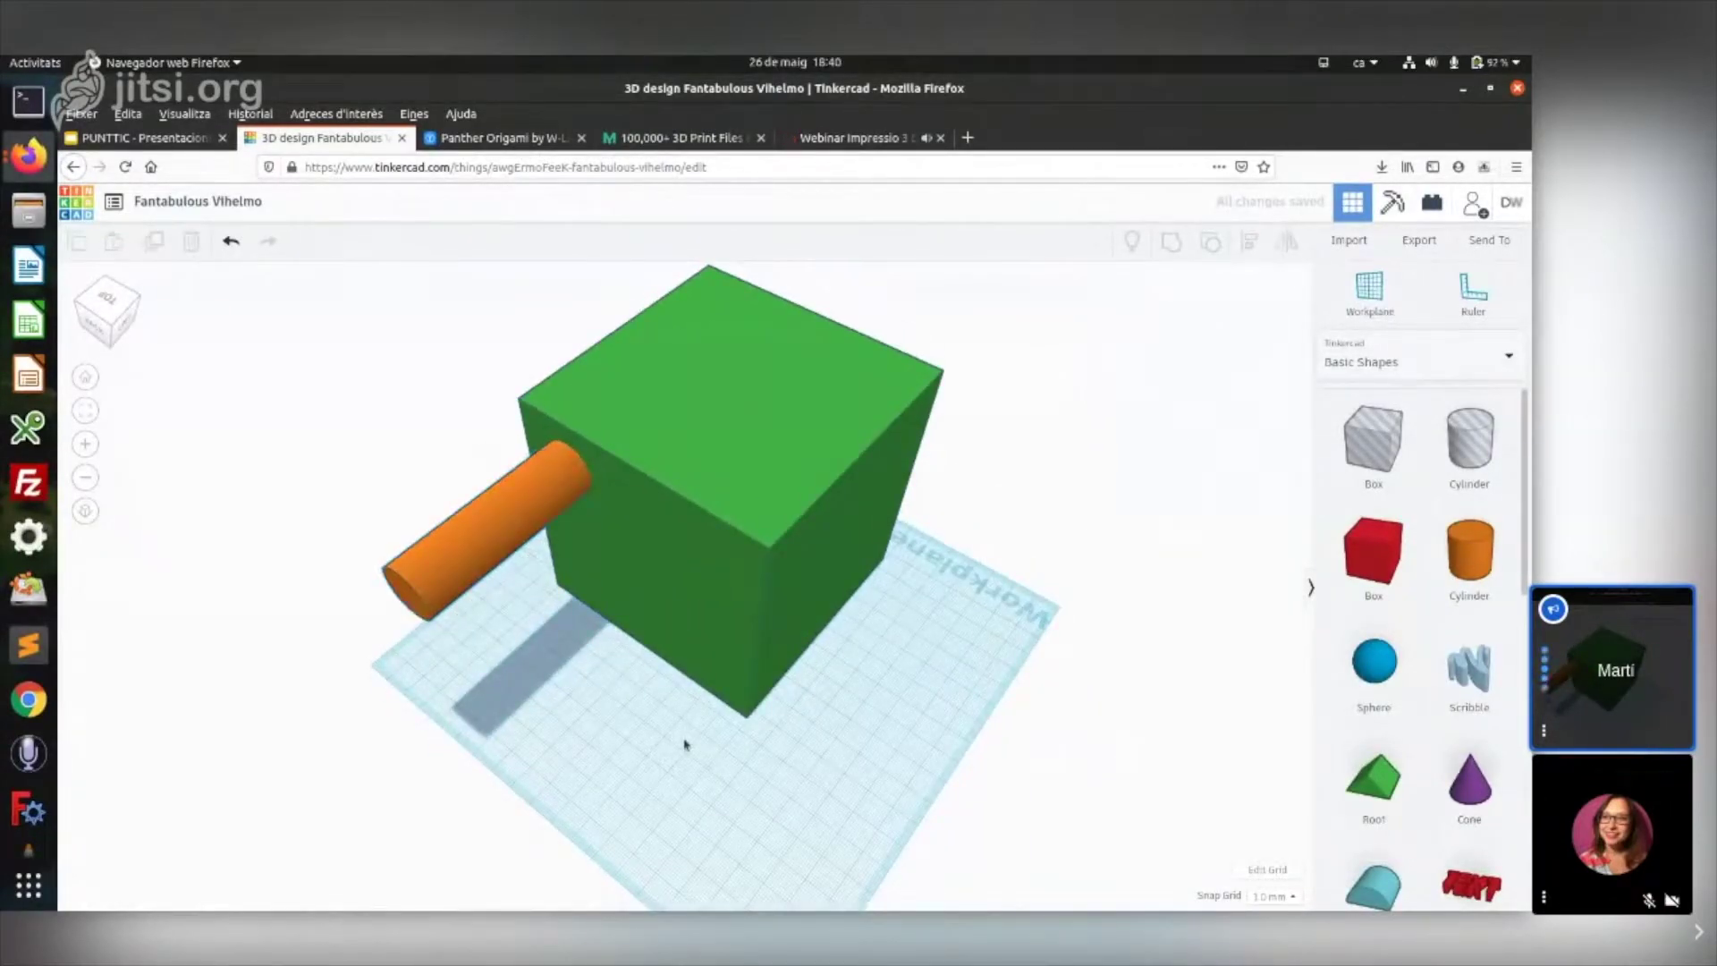
{"action": "key", "text": "ctrl+a"}
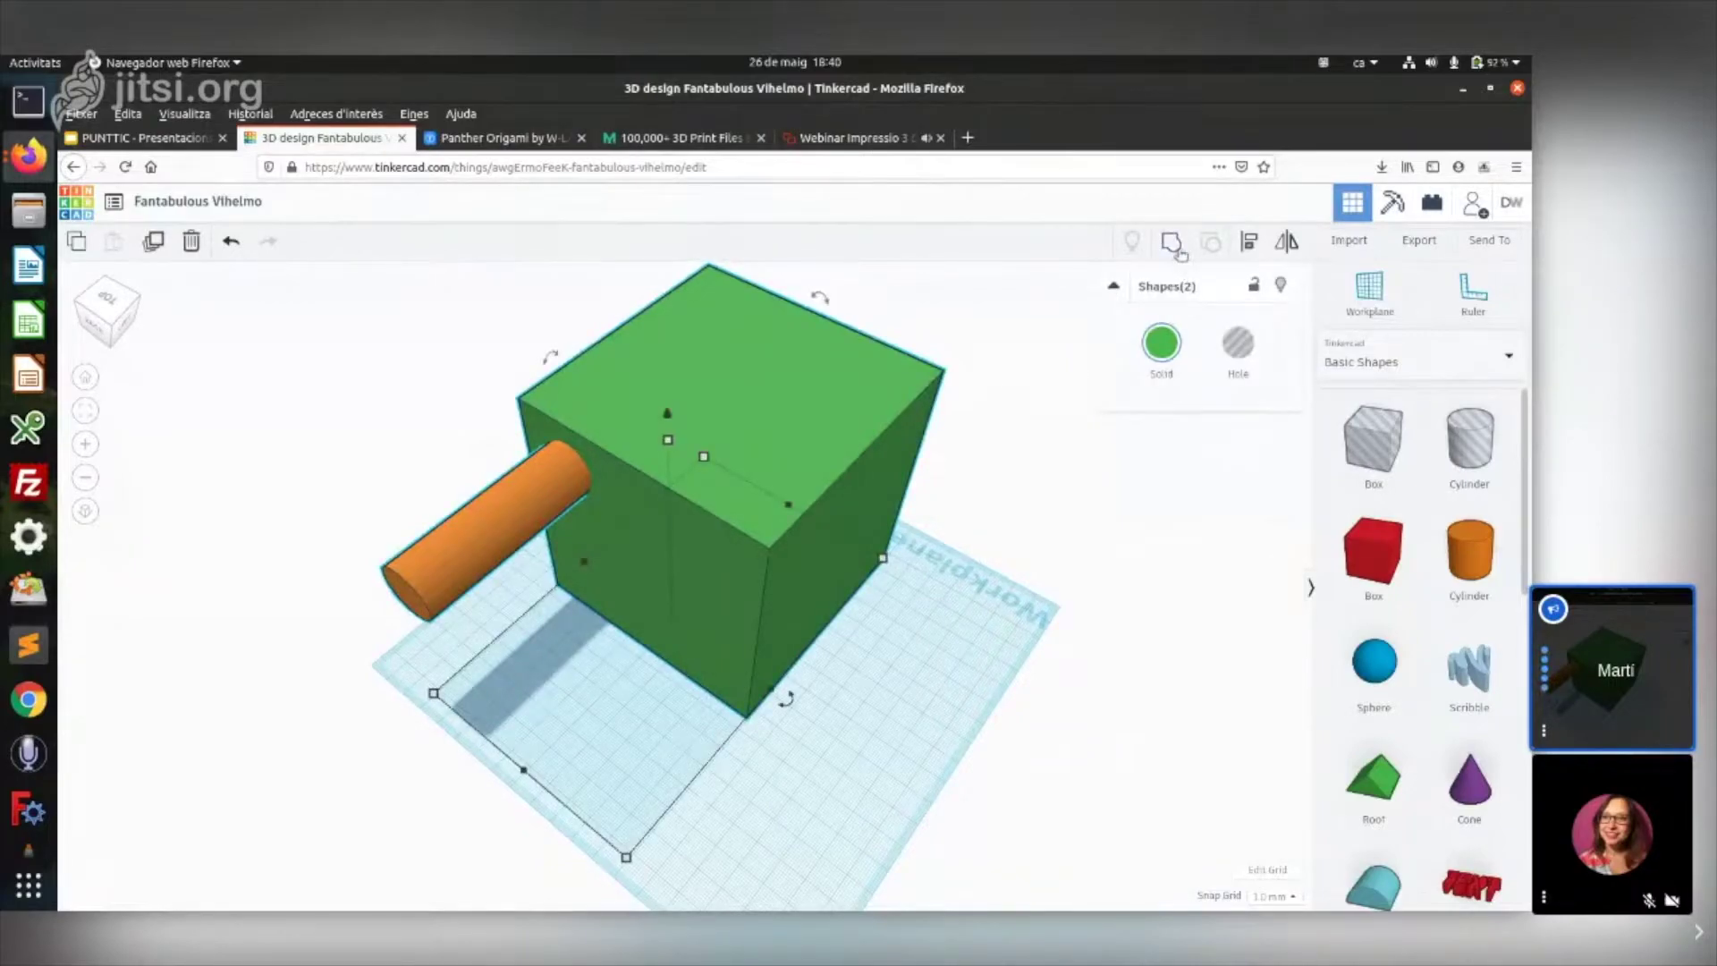
{"action": "key", "text": "ctrl+g"}
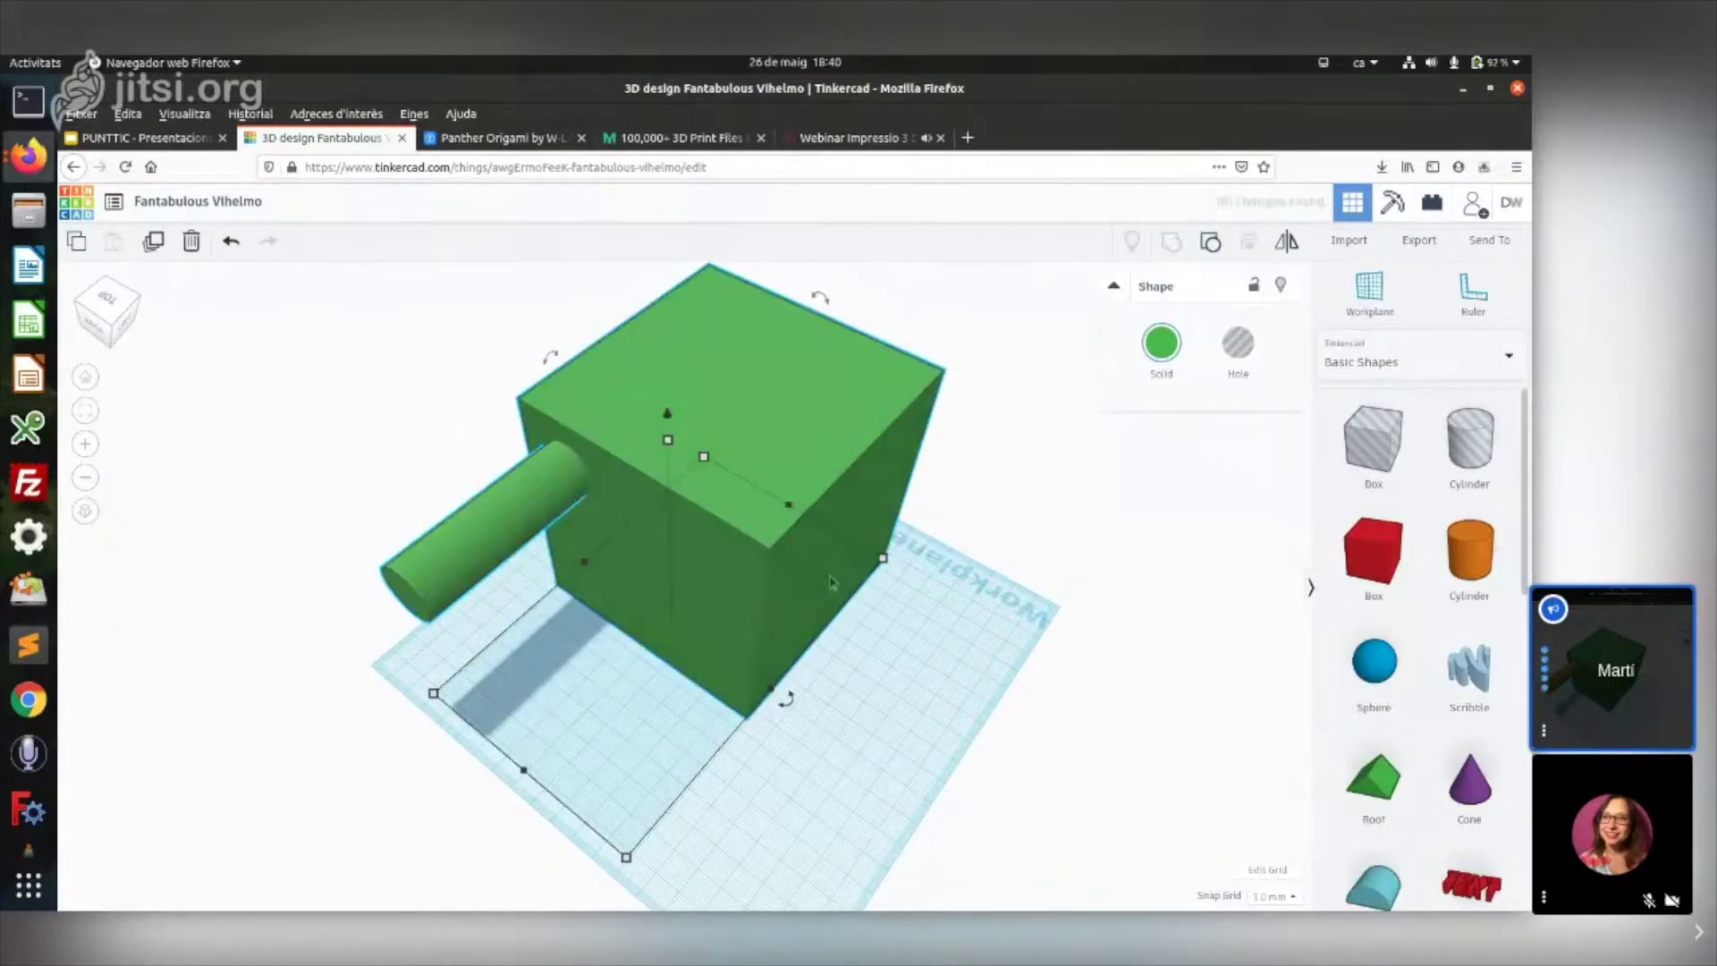
{"action": "left_click", "coordinate": [892, 652]}
{"action": "mouse_move", "coordinate": [787, 572]}
{"action": "left_mouse_down"}
{"action": "mouse_move", "coordinate": [793, 601]}
{"action": "mouse_move", "coordinate": [734, 650]}
{"action": "mouse_move", "coordinate": [662, 500]}
{"action": "mouse_move", "coordinate": [784, 597]}
{"action": "left_mouse_up"}
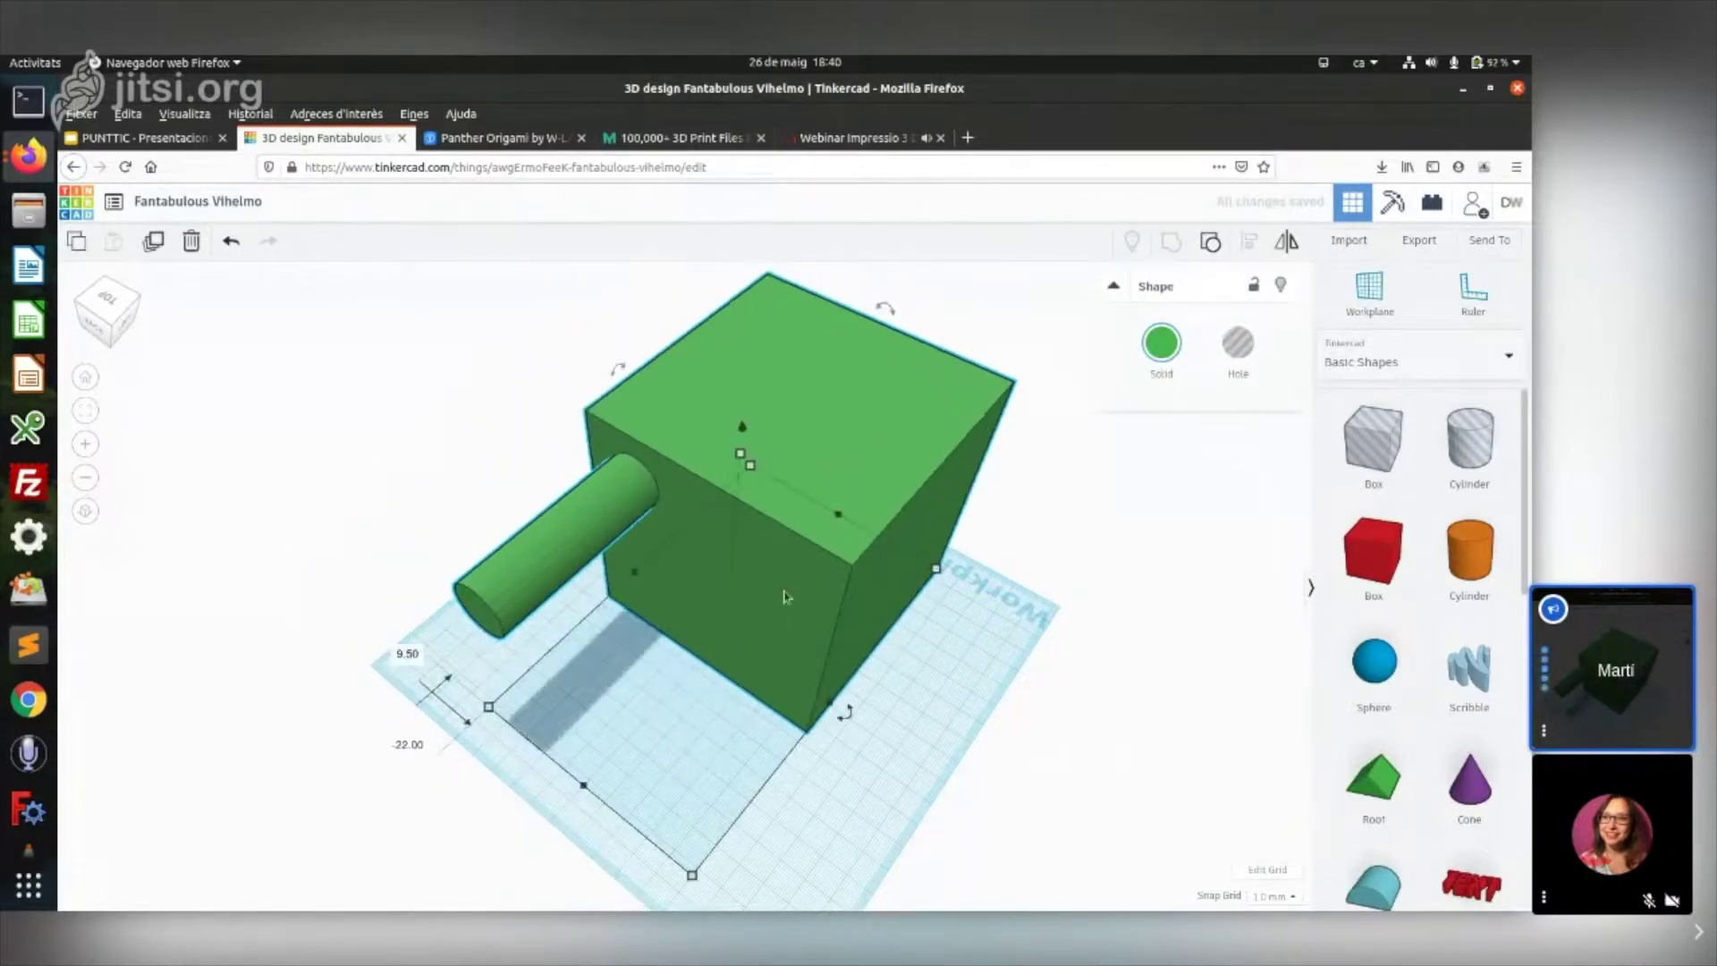
- Export the selected grouped shape as an STL file for 3D printing
{"action": "right_click_drag", "start_coordinate": [991, 754], "coordinate": [777, 632]}
{"action": "right_click_drag", "start_coordinate": [678, 552], "coordinate": [723, 657]}
{"action": "right_click_drag", "start_coordinate": [795, 650], "coordinate": [774, 656]}
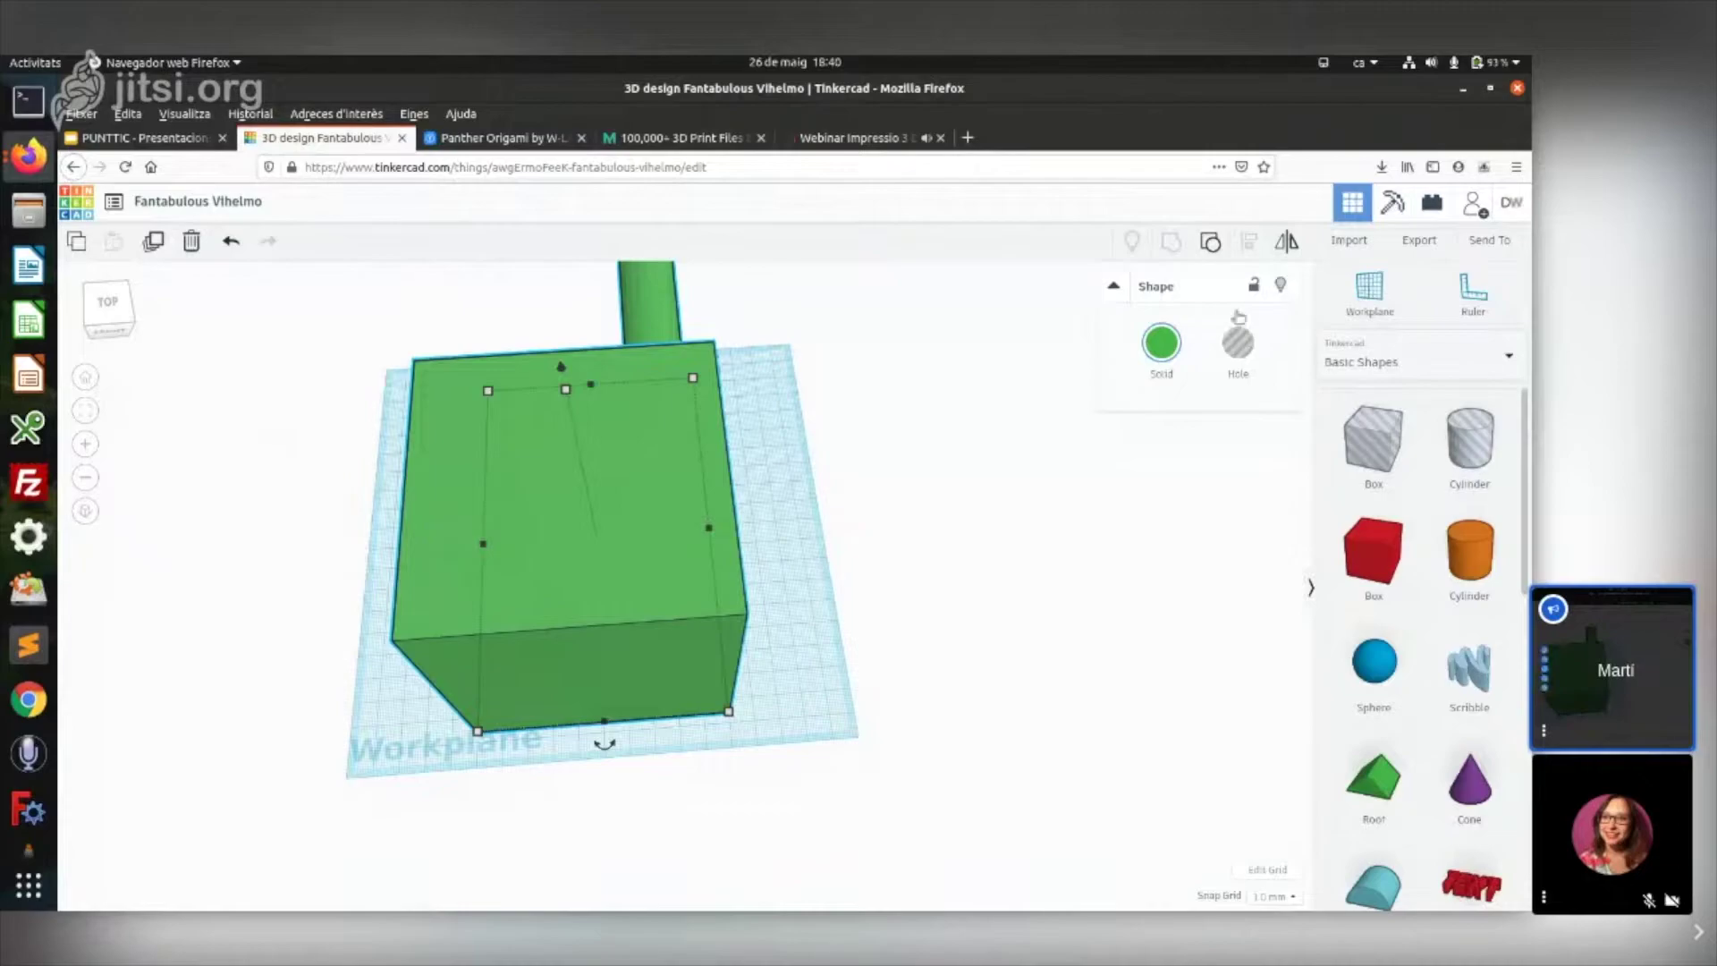
{"action": "left_click", "coordinate": [1441, 247]}
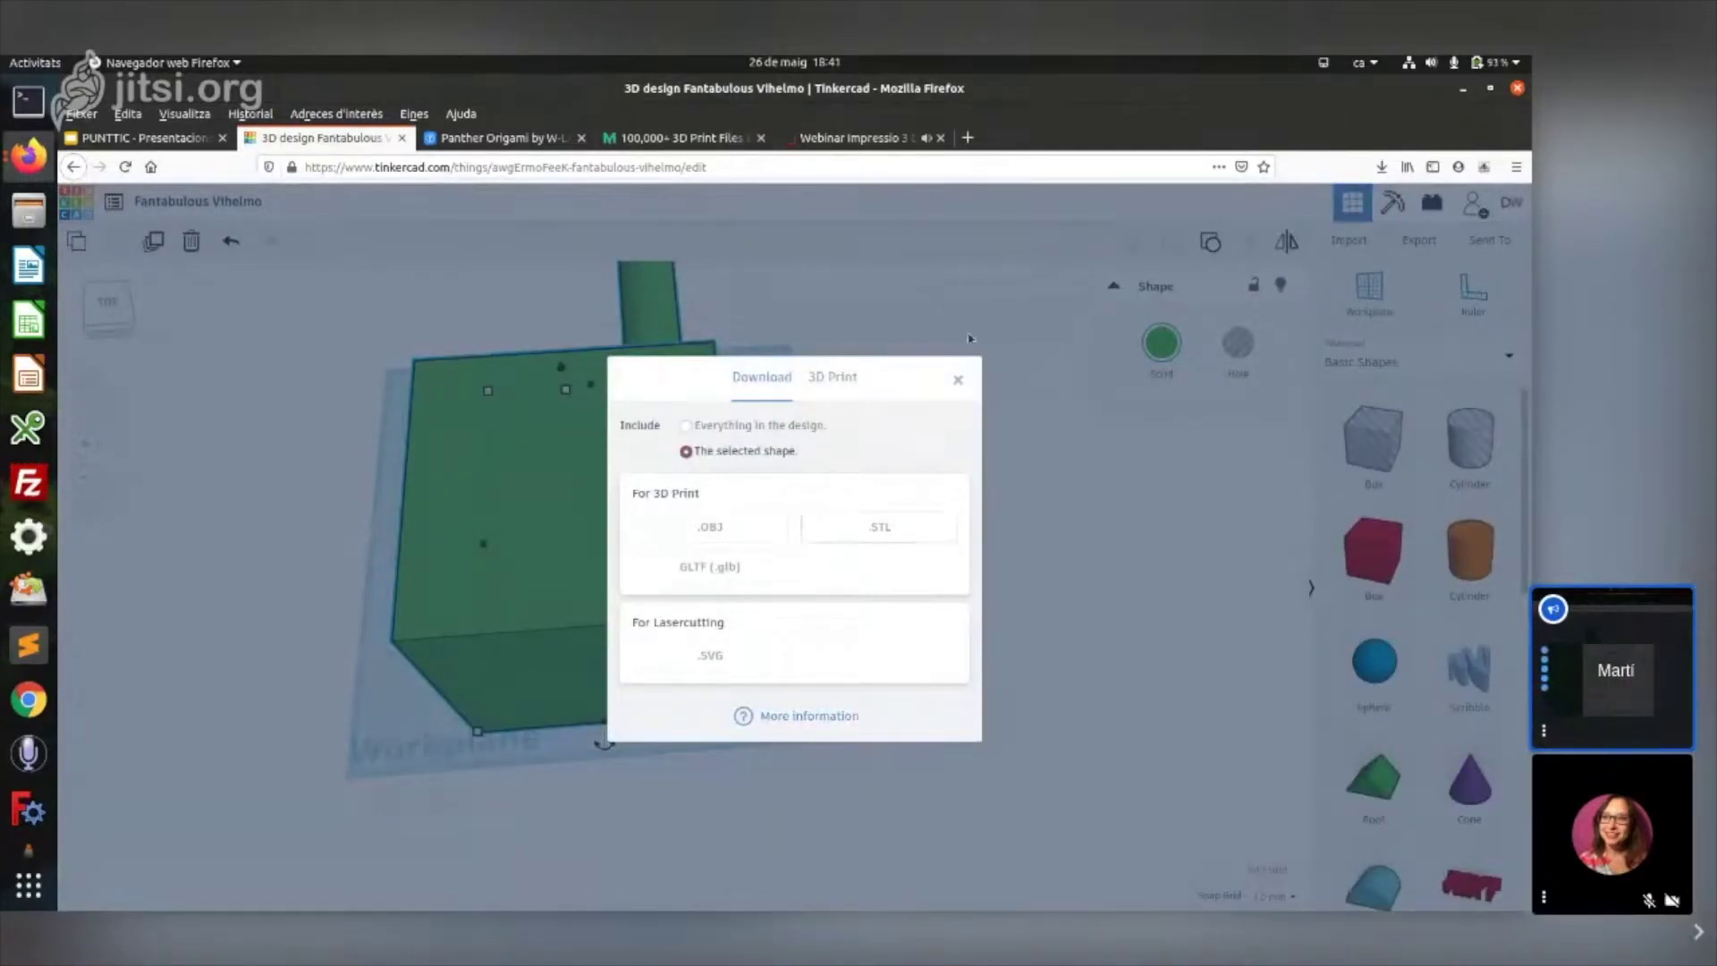
{"action": "left_click", "coordinate": [959, 382]}
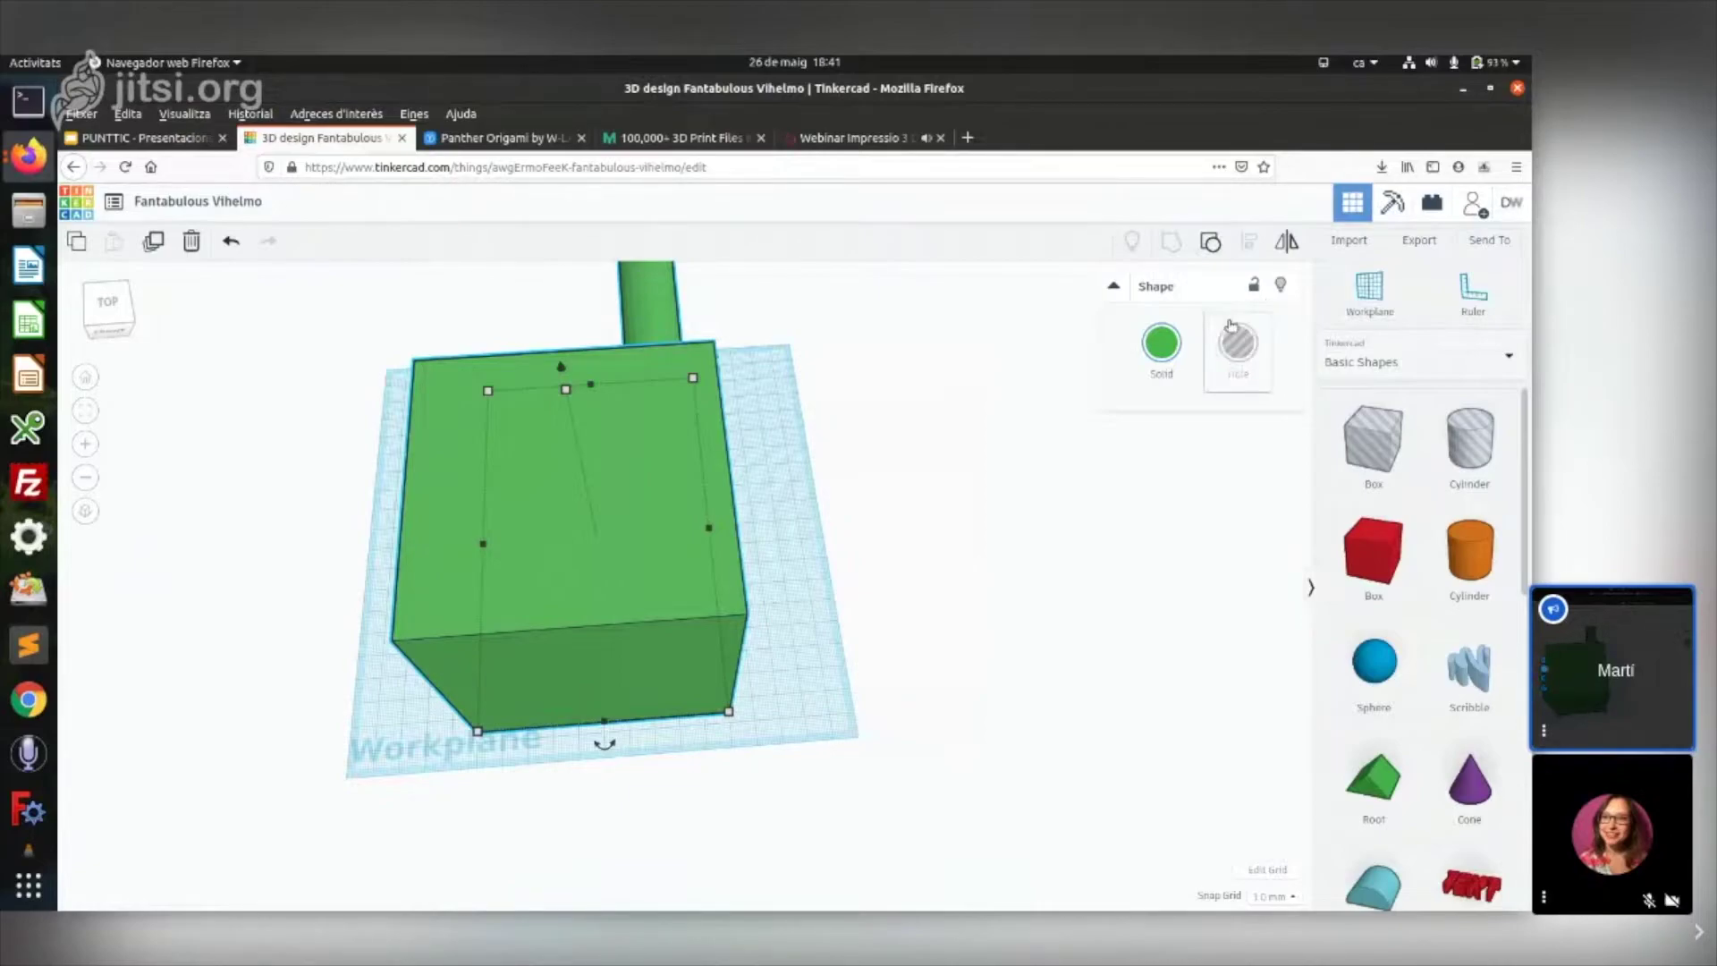
{"action": "left_click", "coordinate": [1412, 241]}
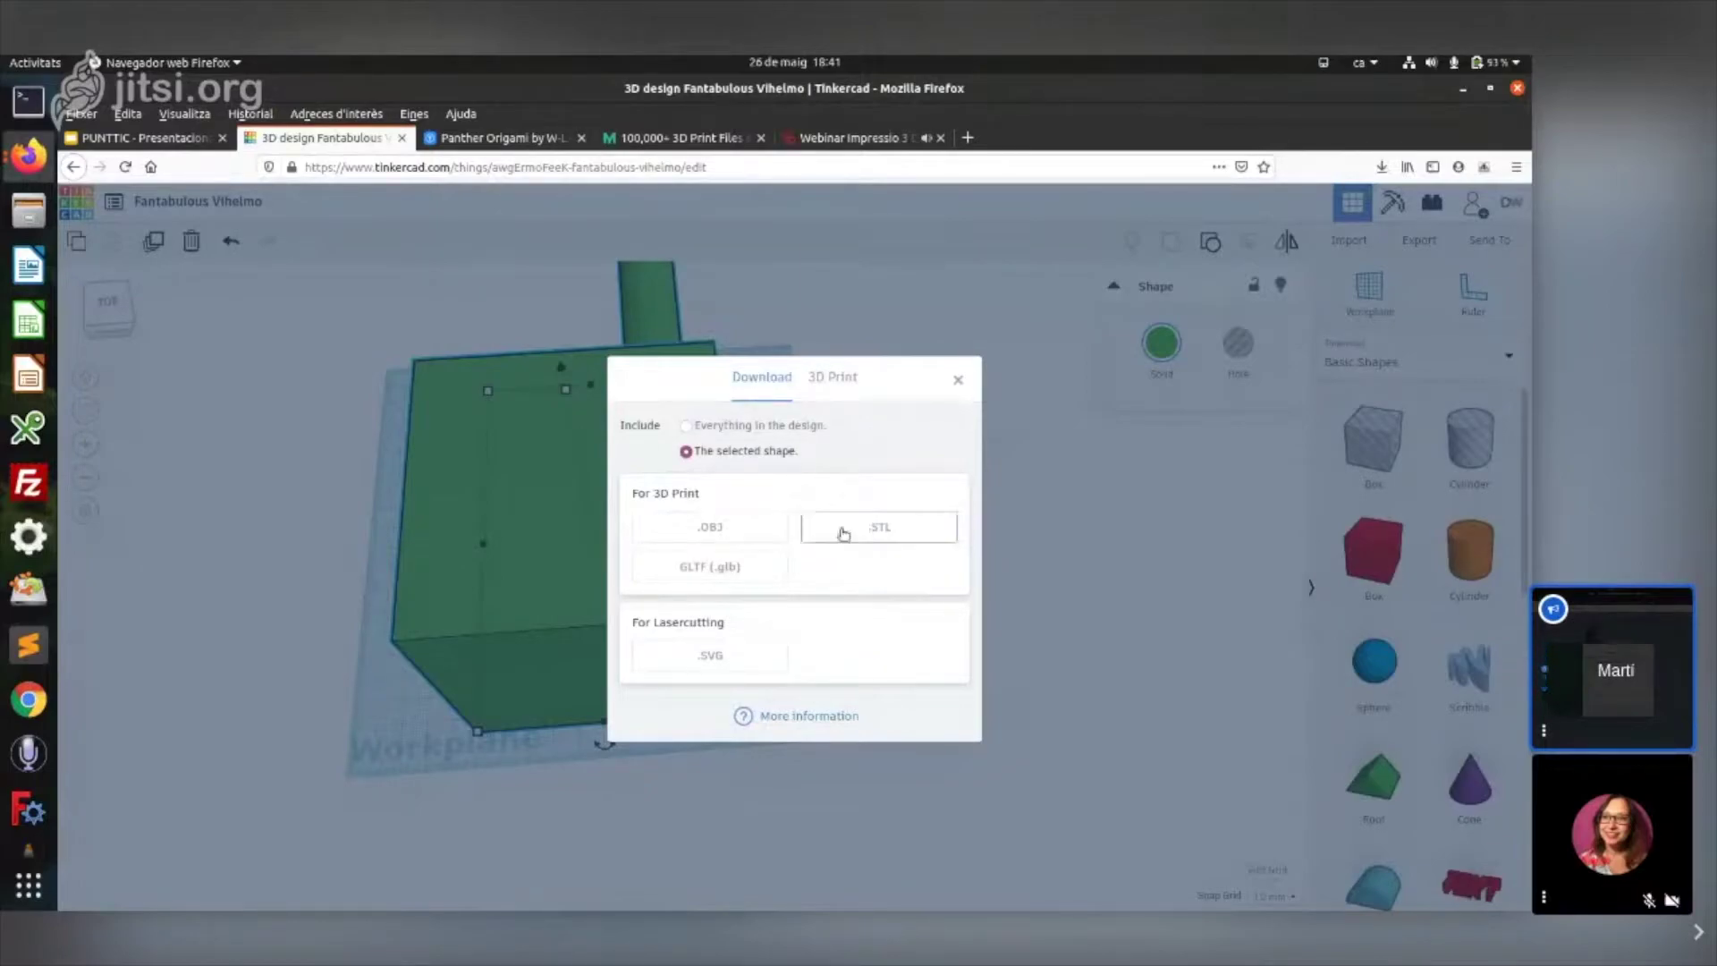
{"action": "left_click", "coordinate": [810, 527]}
- Switch to the PUNTTIC Google Slides presentation window and show it in full screen
{"action": "right_click_drag", "start_coordinate": [843, 491], "coordinate": [988, 320]}
{"action": "left_click", "coordinate": [29, 156]}
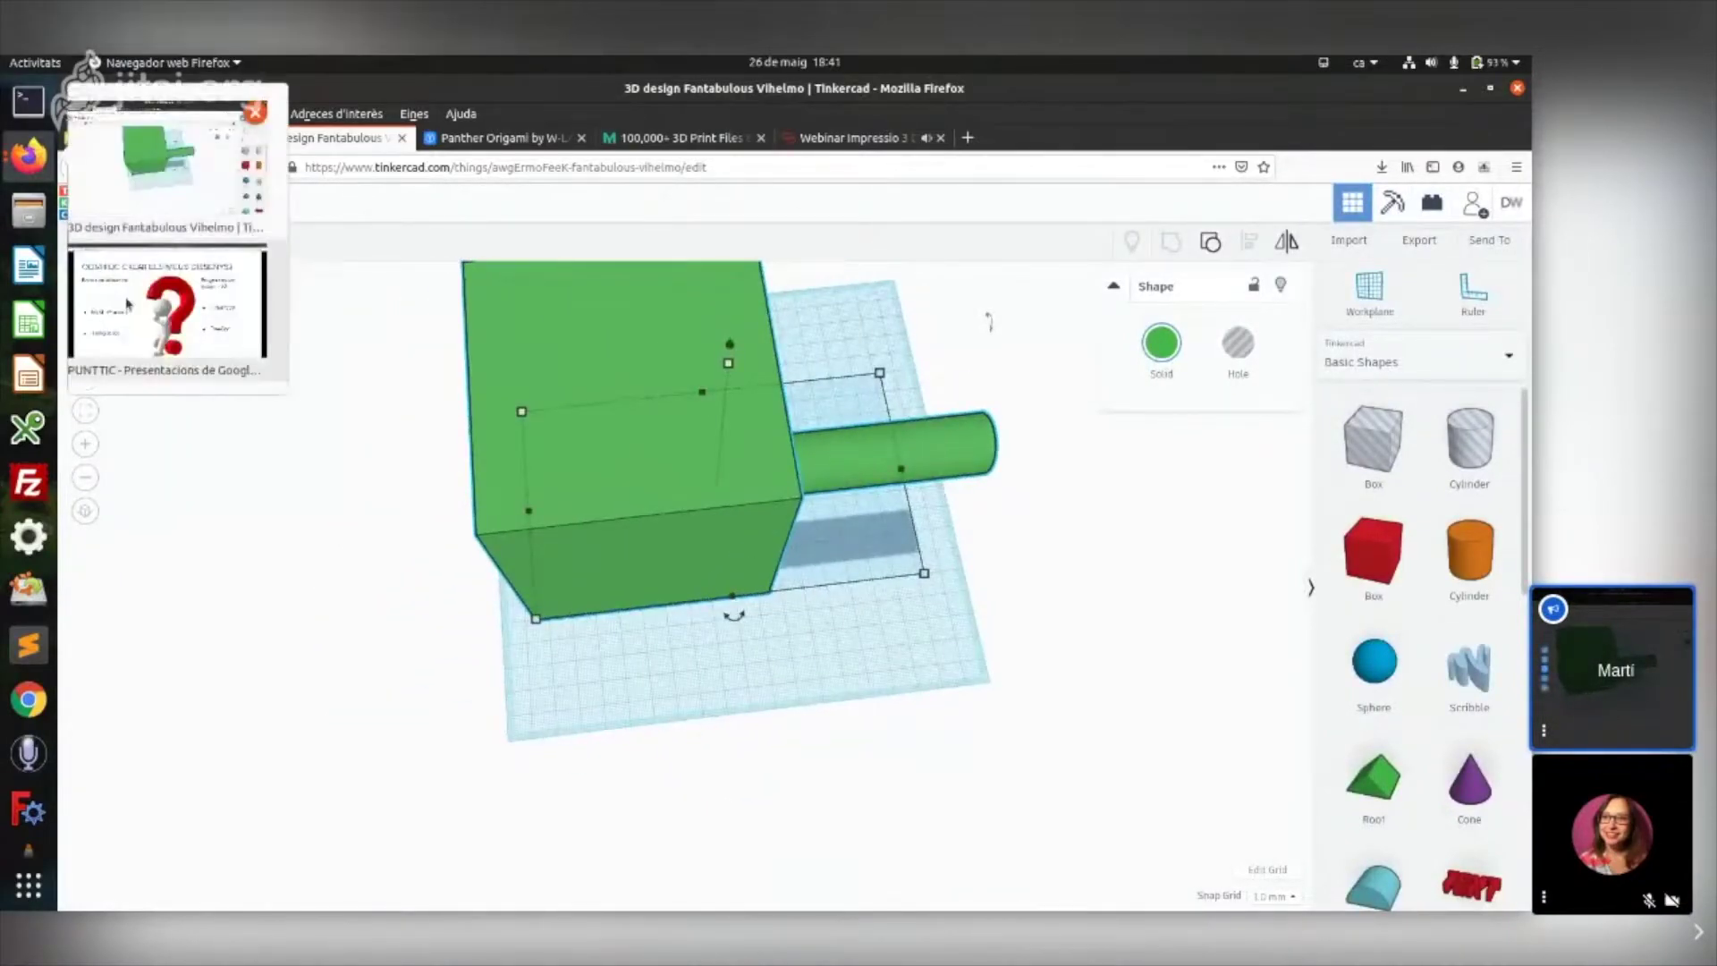
{"action": "left_click", "coordinate": [172, 317]}
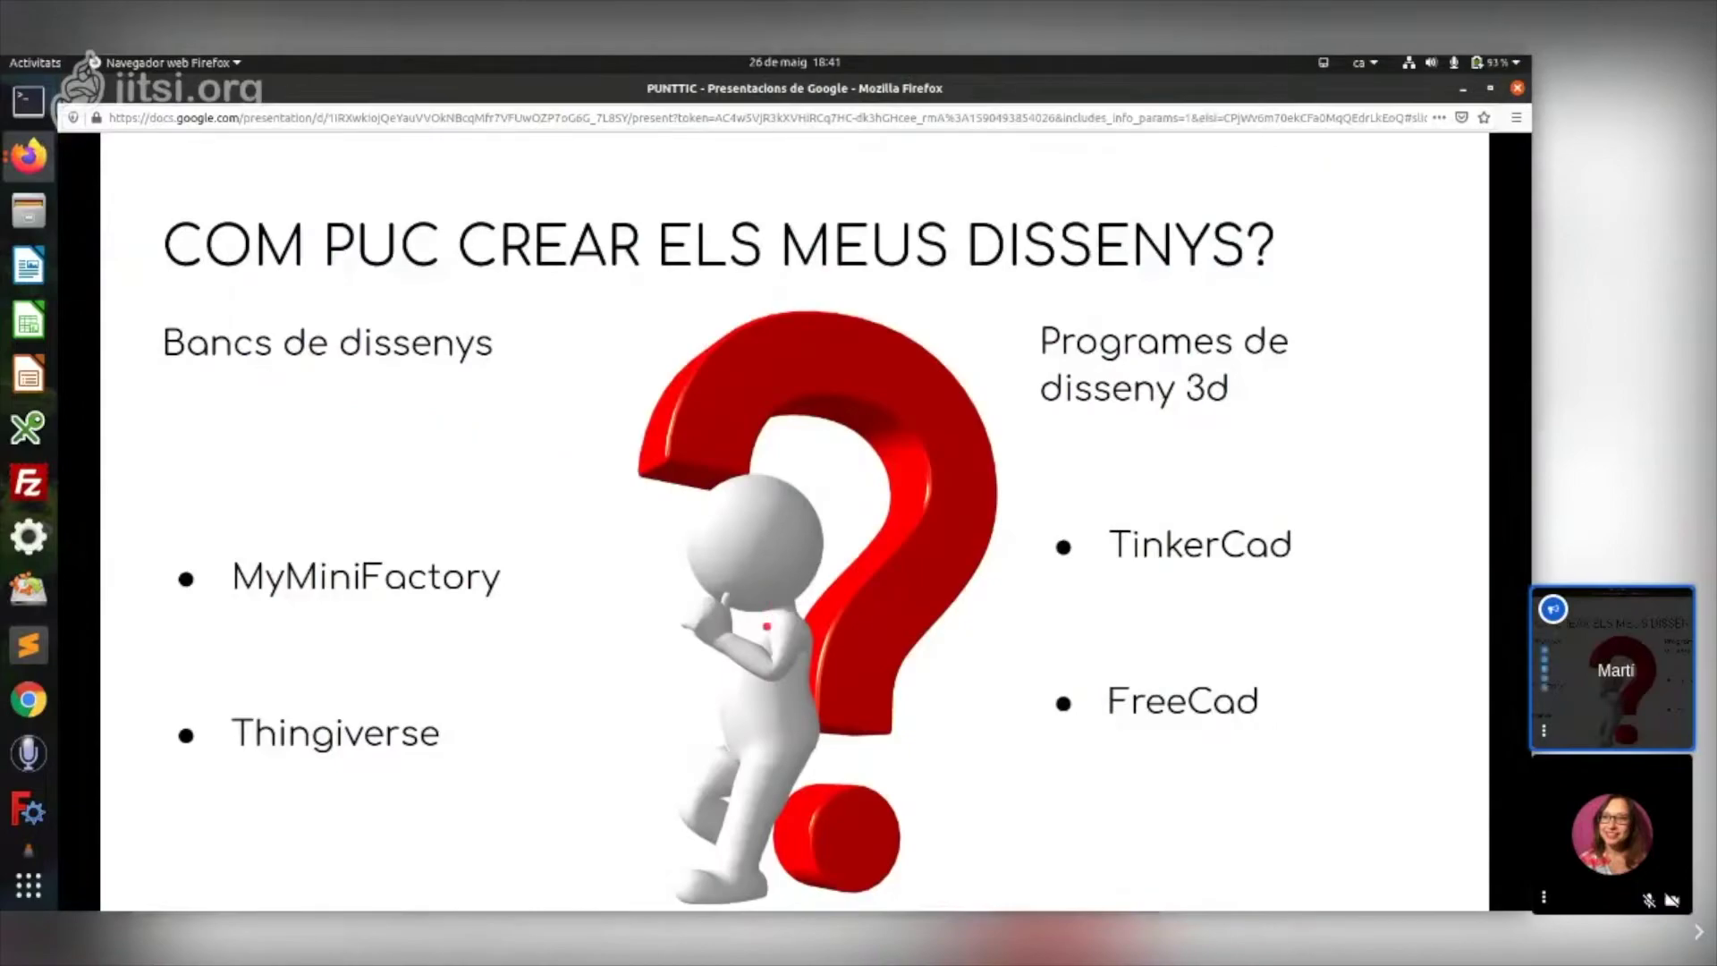
{"action": "mouse_move", "coordinate": [617, 805]}
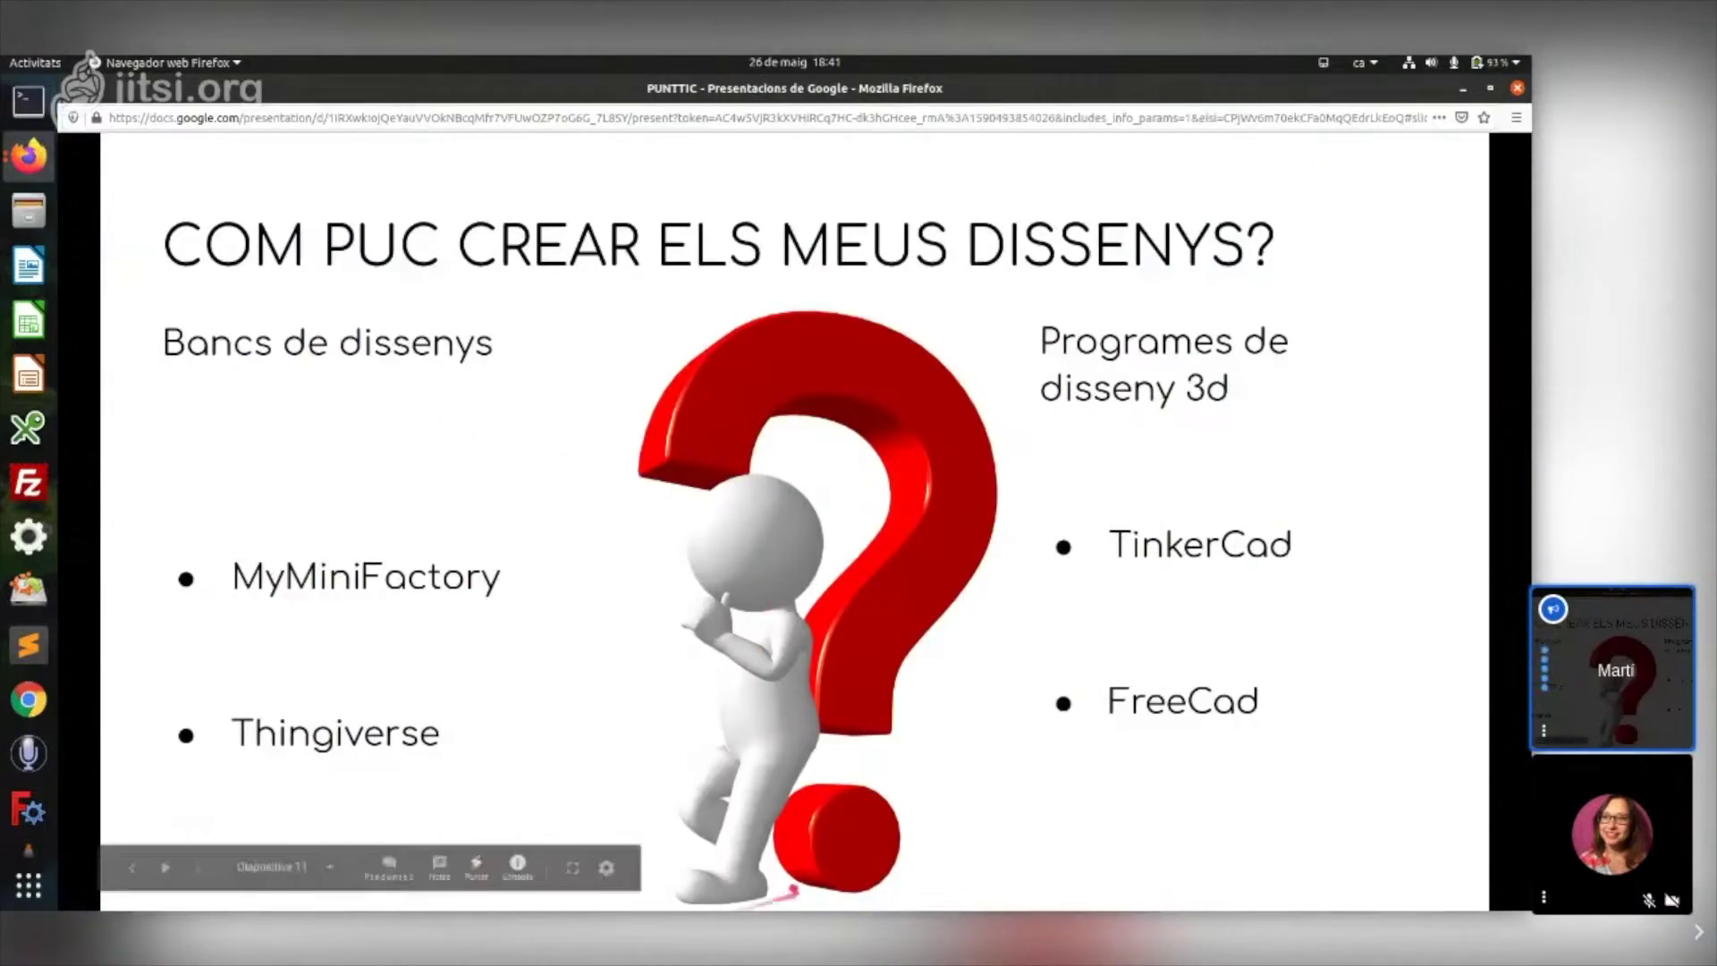
{"action": "left_click", "coordinate": [572, 869]}
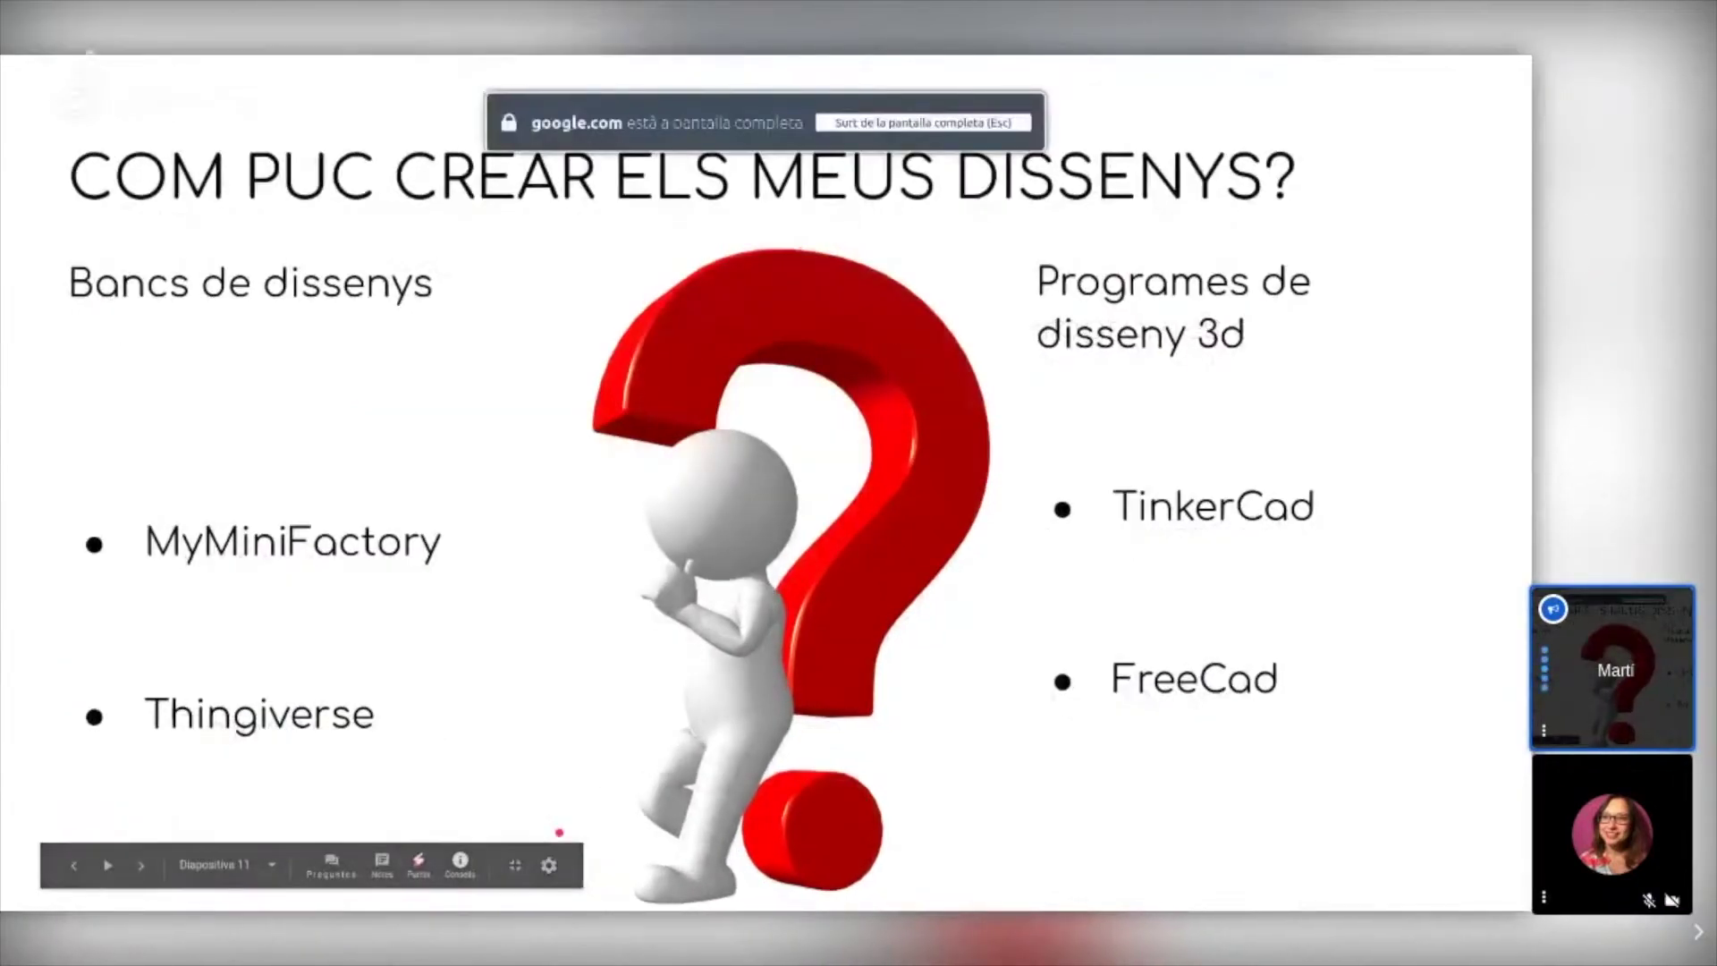